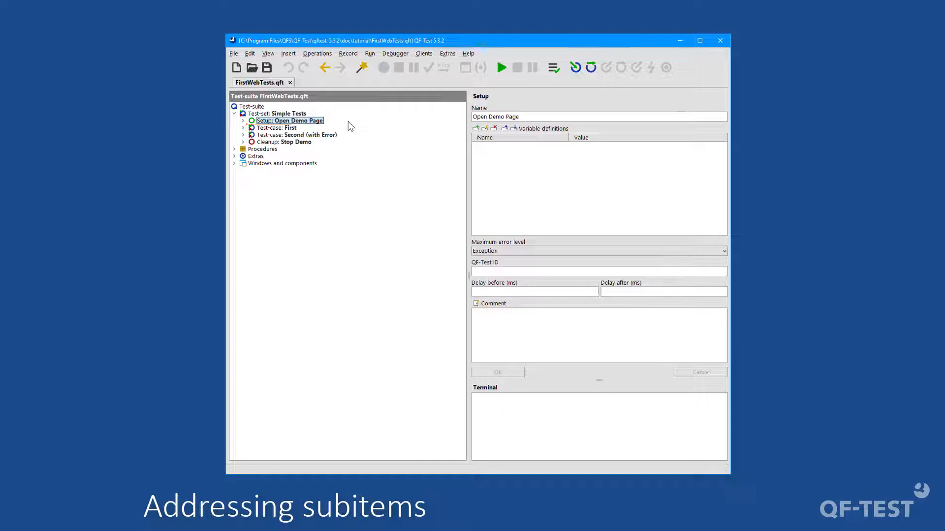
# Run the Open Demo Page setup and record a mouse click on the Rolo cell in the demo's vehicle table.
pyautogui.click(500, 68)
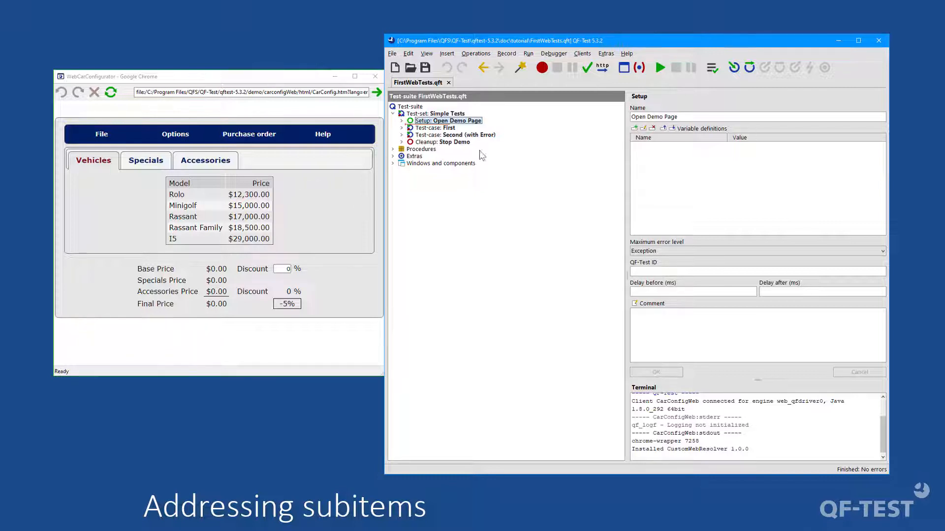
pyautogui.click(541, 68)
pyautogui.click(183, 197)
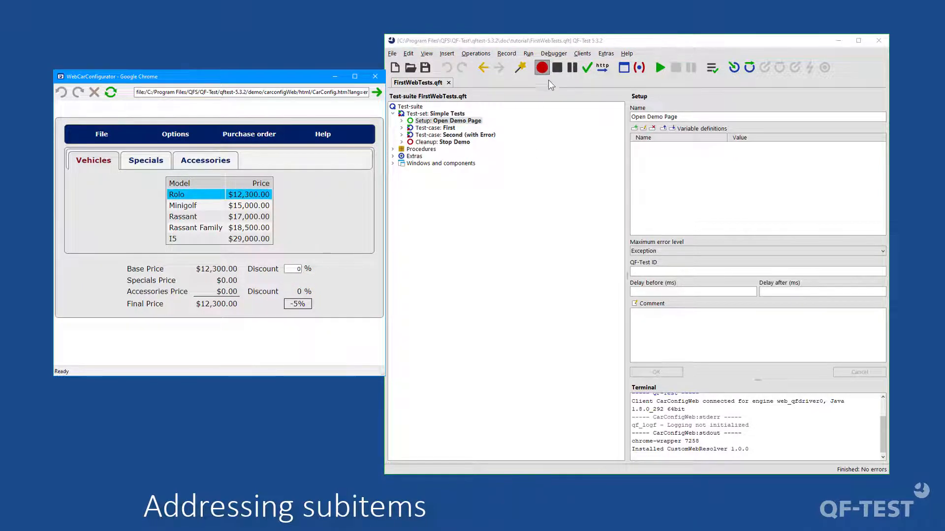
pyautogui.click(557, 67)
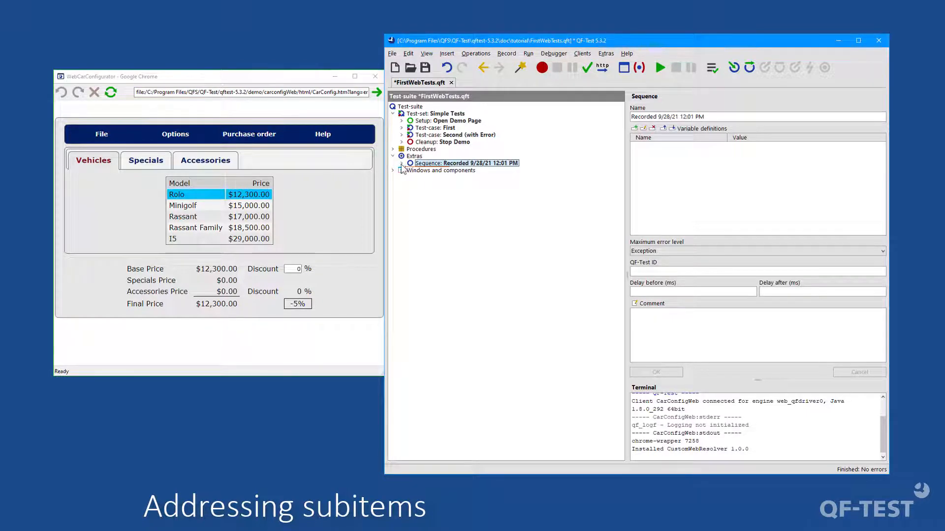
# Examine the recorded mouse click's QF-Test component ID, looking at its table, column and row parts separately.
pyautogui.click(401, 164)
pyautogui.click(450, 172)
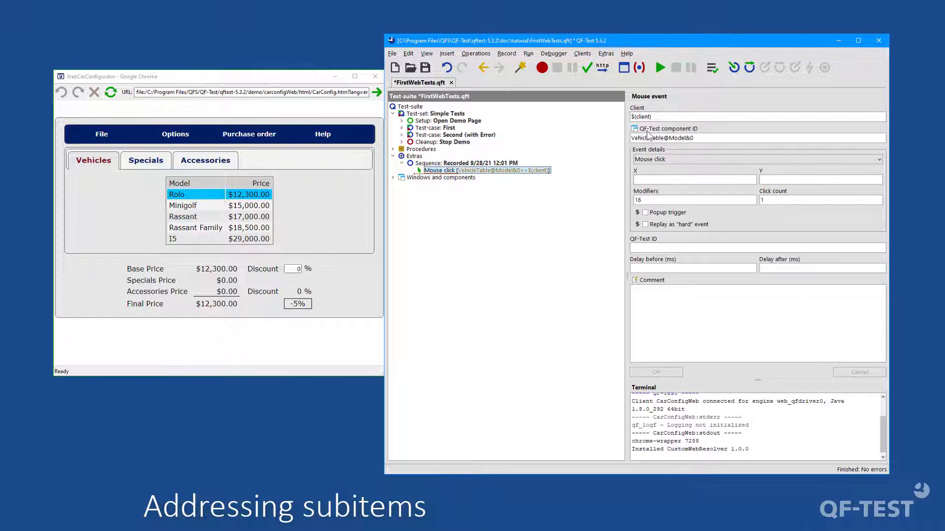
pyautogui.click(701, 137)
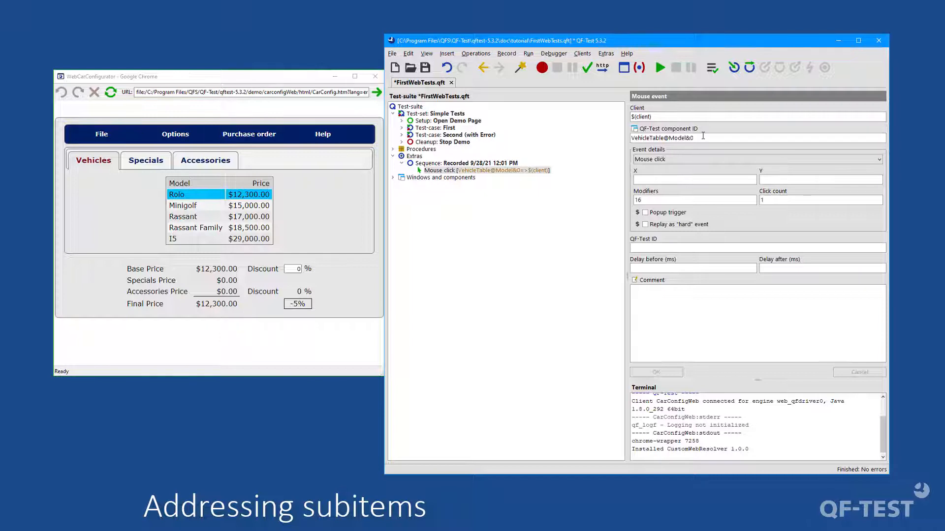
pyautogui.doubleClick(664, 139)
pyautogui.moveTo(664, 139); pyautogui.dragTo(686, 140)
pyautogui.moveTo(686, 138); pyautogui.dragTo(714, 139)
pyautogui.click(689, 138)
pyautogui.click(702, 139)
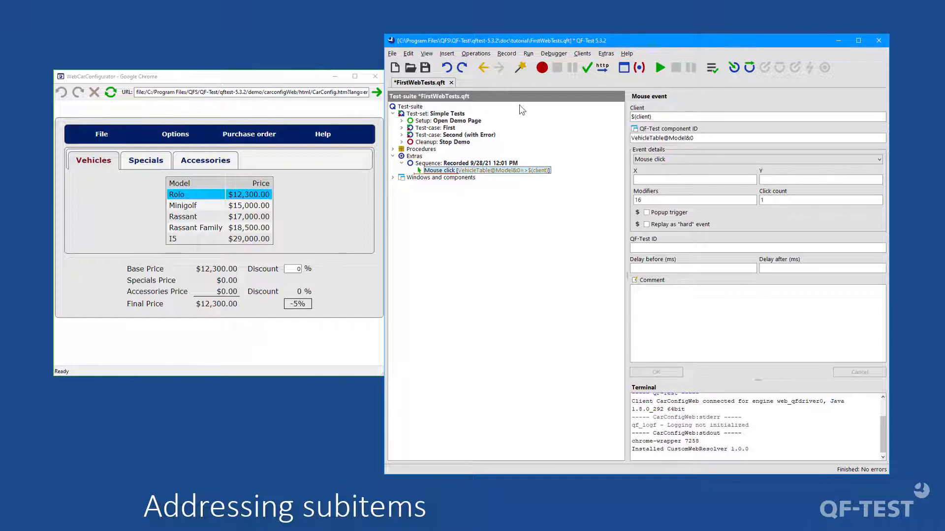
# Record a mouse click on the Rassant row's price cell and show the details of the recorded click.
pyautogui.click(542, 69)
pyautogui.click(249, 217)
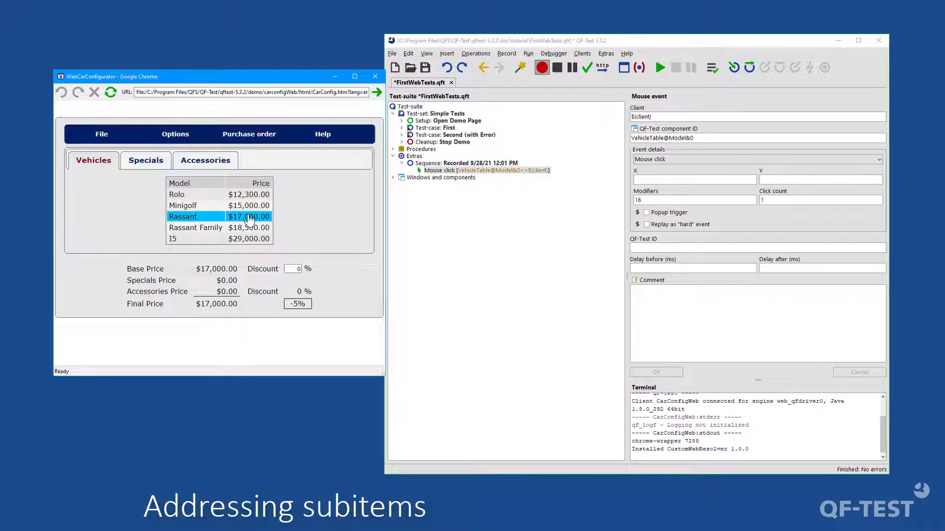
pyautogui.click(554, 68)
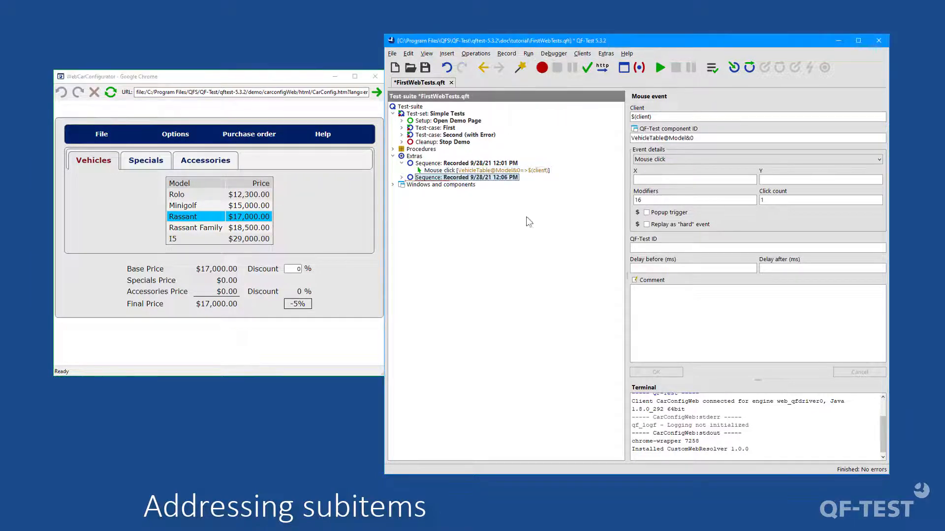
pyautogui.click(480, 178)
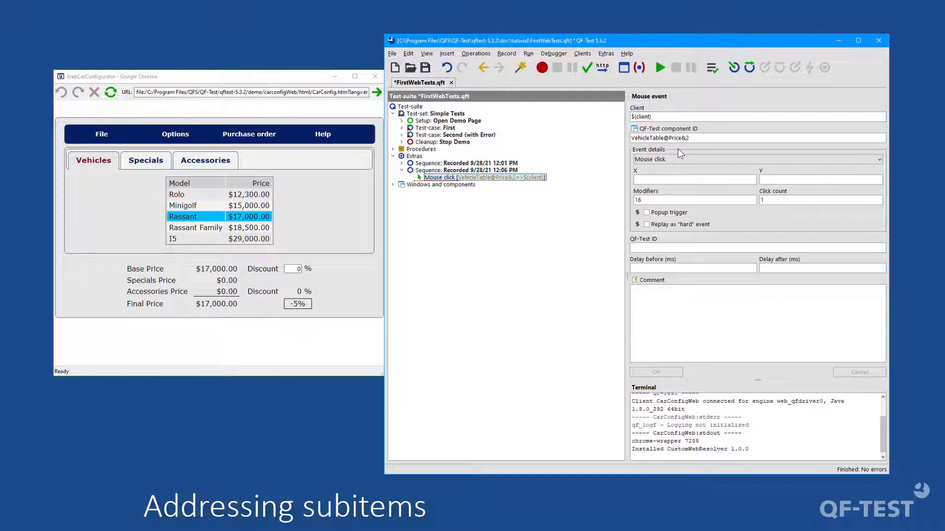
# Duplicate the recorded price cell click directly below the original in the same sequence.
pyautogui.rightClick(504, 178)
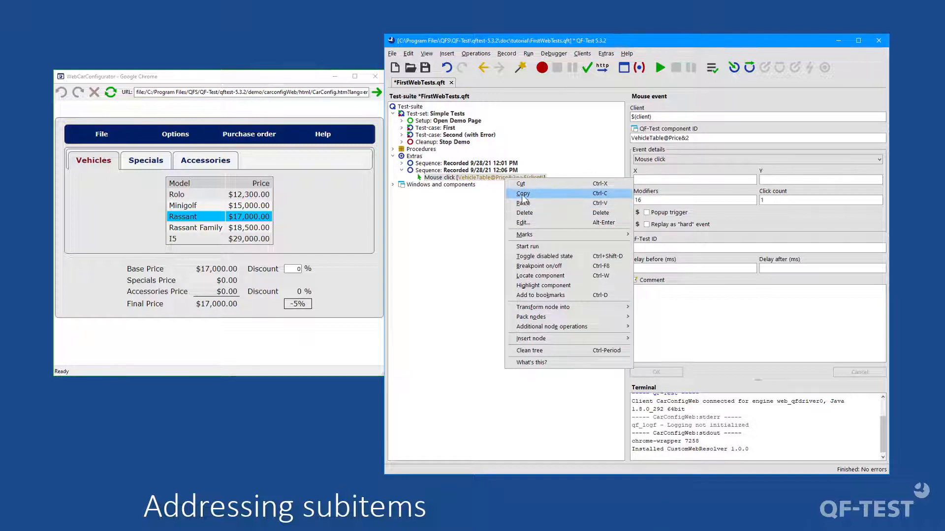
pyautogui.click(521, 195)
pyautogui.rightClick(516, 177)
pyautogui.click(533, 203)
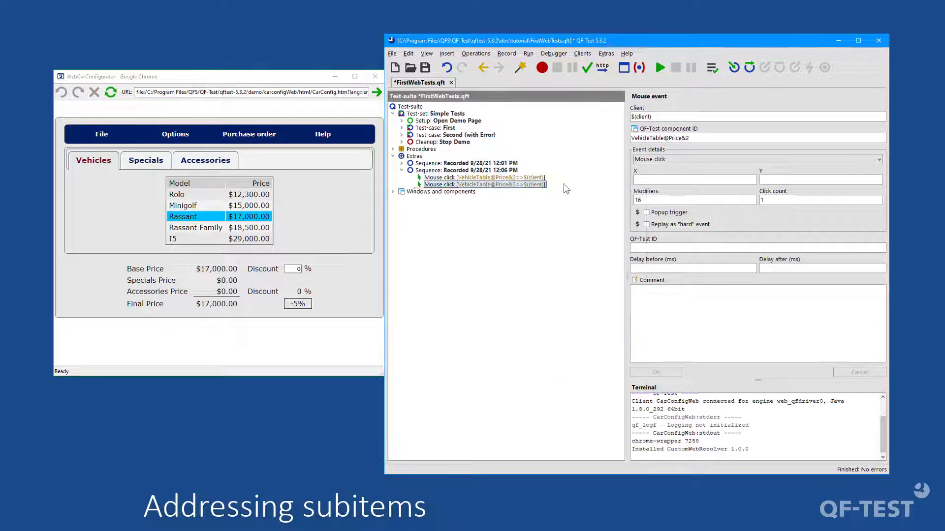
# Set the duplicated click's component ID to VehicleTable&1&2, addressing the column by index instead of by name.
pyautogui.click(668, 138)
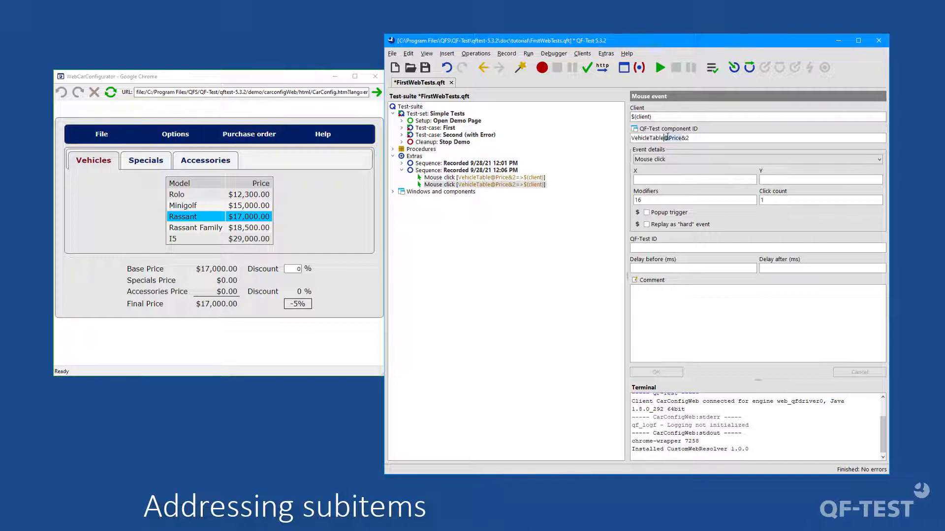
pyautogui.press('BackSpace')
pyautogui.press('Delete')
pyautogui.press('Delete')
pyautogui.press('Delete')
pyautogui.press('Delete')
pyautogui.press('Delete')
pyautogui.write('&1')
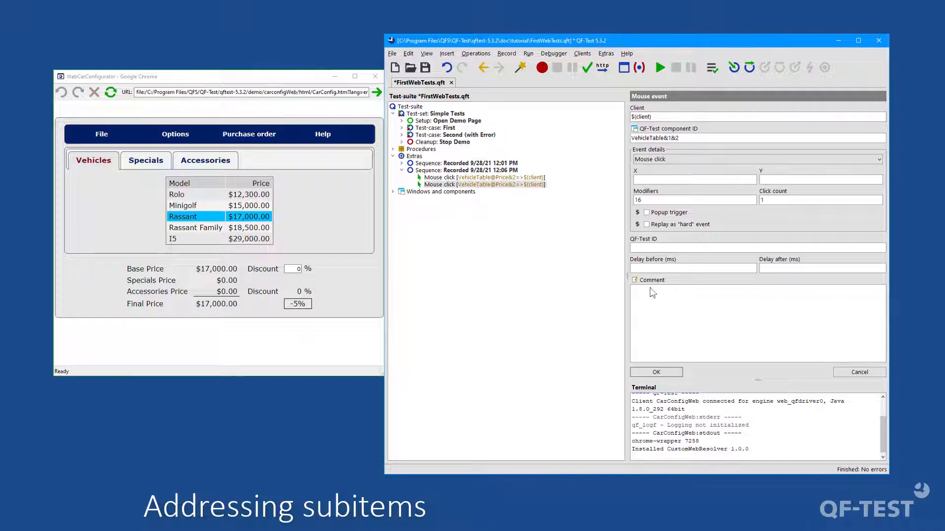
pyautogui.click(659, 374)
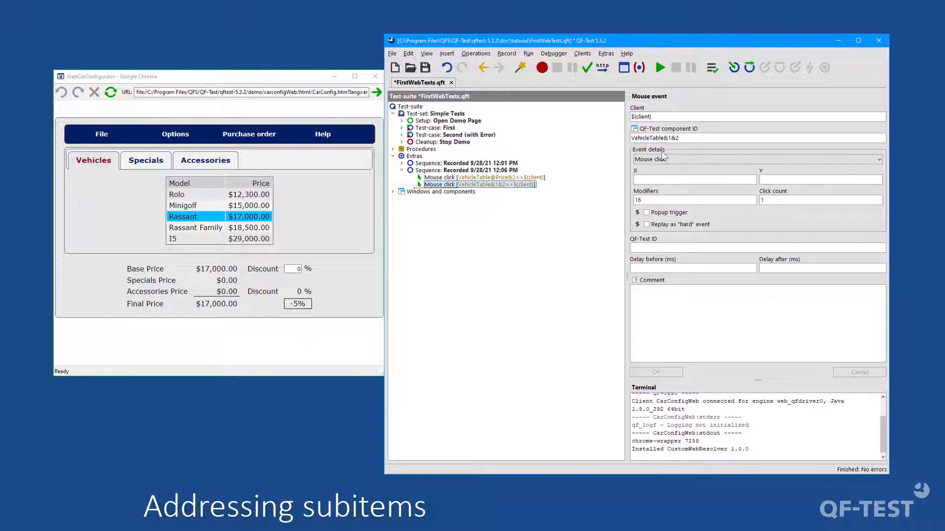
# Duplicate the VehicleTable&1&2 click and set the copy's component ID to VehicleTable&1@$17,000.00.
pyautogui.rightClick(514, 183)
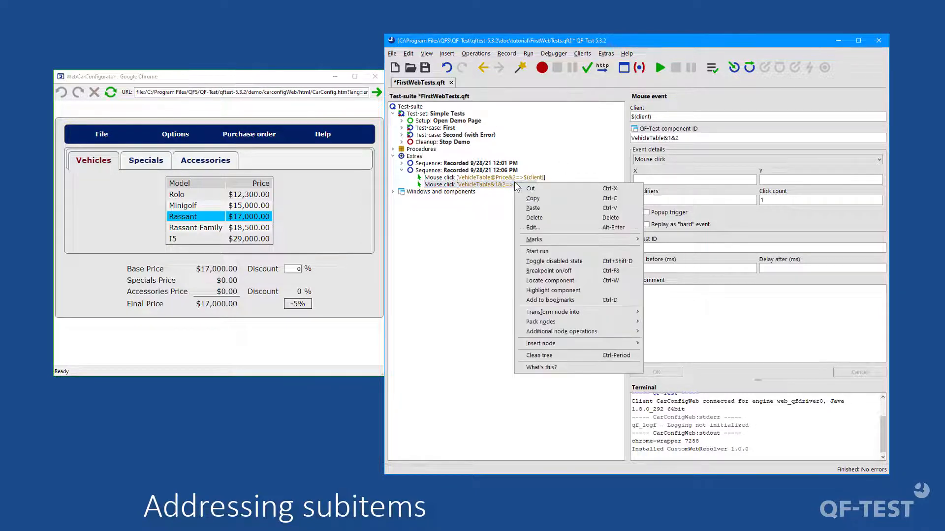
pyautogui.click(536, 198)
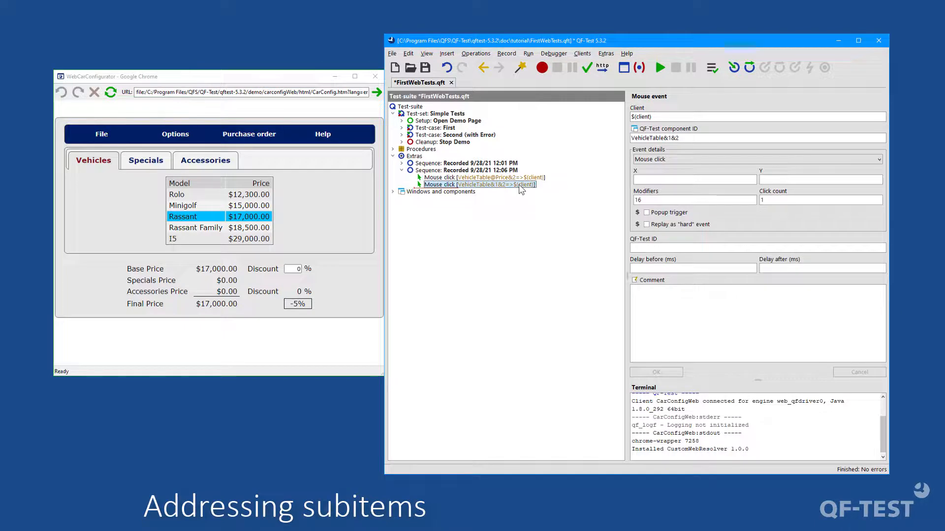
pyautogui.hotkey('ctrl', 'v')
pyautogui.moveTo(673, 139); pyautogui.dragTo(693, 142)
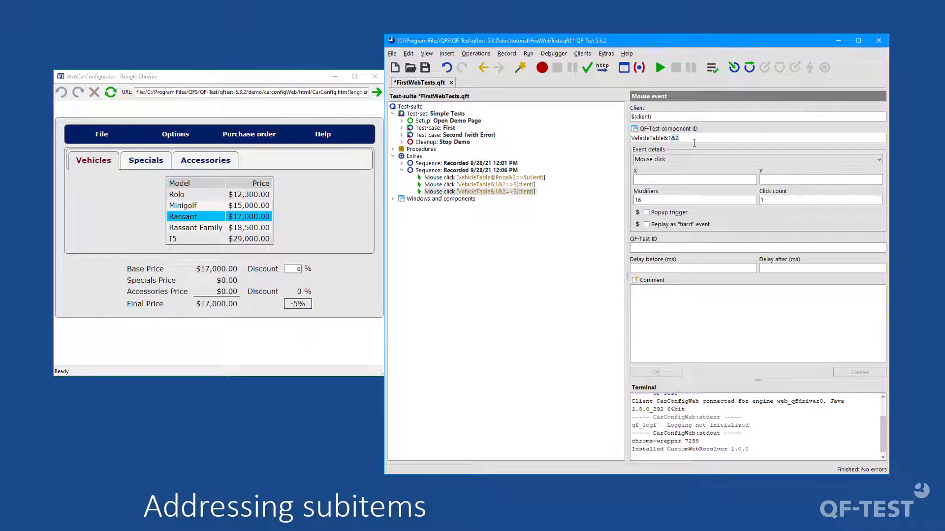
pyautogui.write('@$17>')
pyautogui.press('BackSpace')
pyautogui.write('.')
pyautogui.write('000')
pyautogui.write('.00')
pyautogui.press('Return')
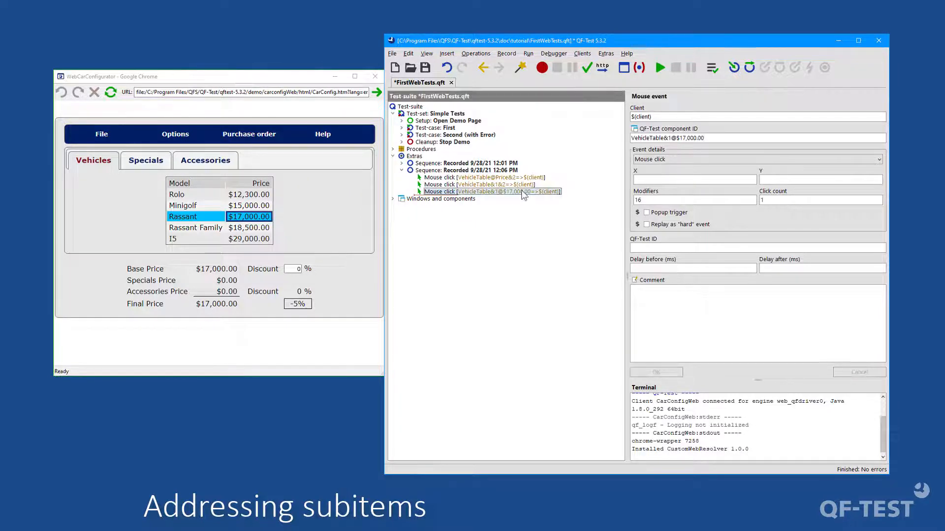
# Duplicate the VehicleTable&1@$17,000.00 click and set the copy's component ID to VehicleTable@Model@I5.
pyautogui.click(438, 191)
pyautogui.click(461, 194)
pyautogui.rightClick(497, 193)
pyautogui.click(512, 207)
pyautogui.rightClick(498, 191)
pyautogui.click(514, 217)
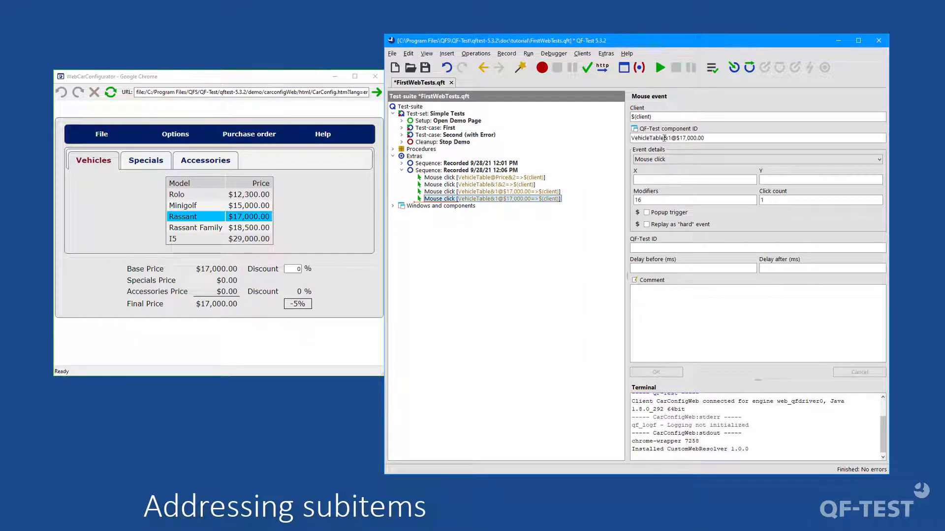
pyautogui.moveTo(665, 138); pyautogui.dragTo(721, 138)
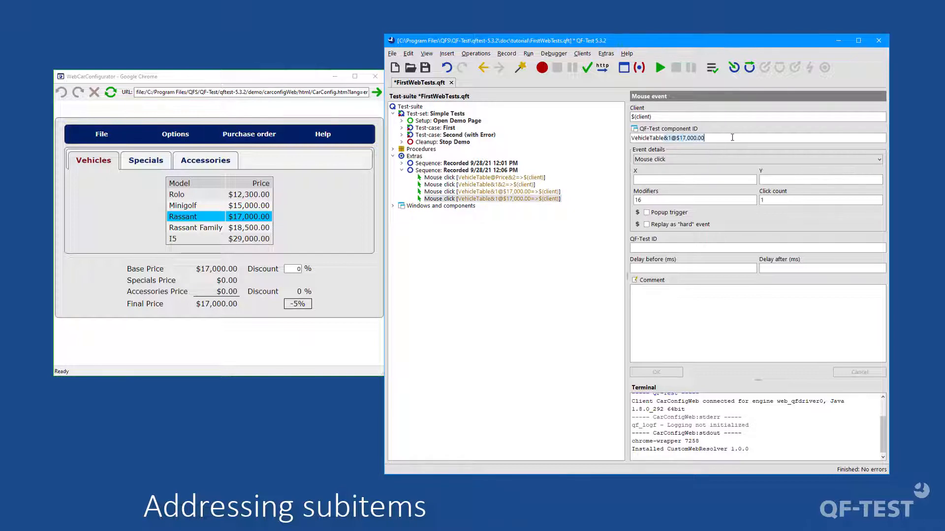
pyautogui.write('@')
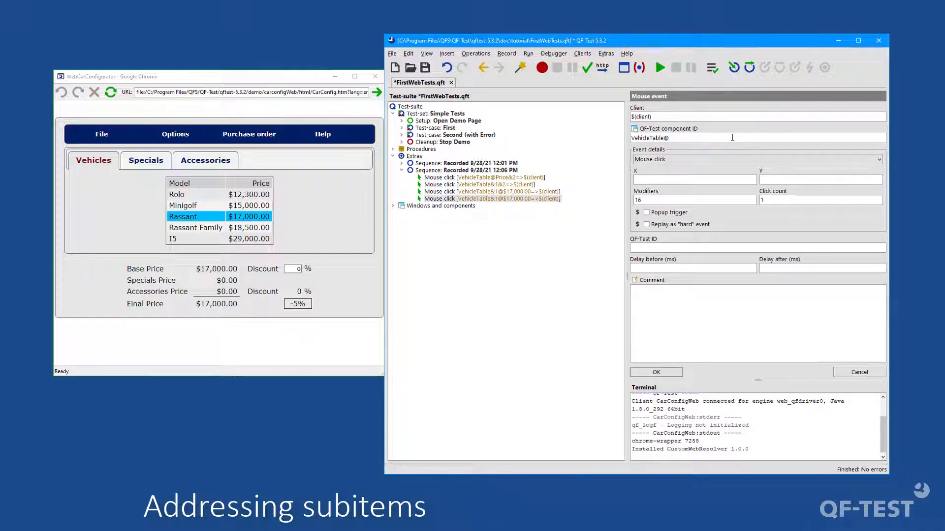
pyautogui.write('Model@I5')
pyautogui.click(517, 199)
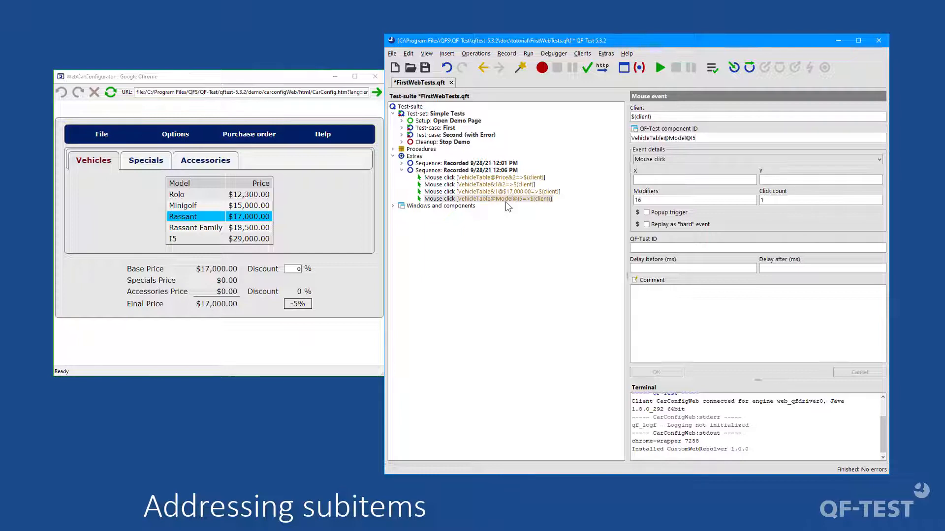
# Duplicate the VehicleTable@Model@I5 click and set the copy's component ID to VehicleTable@Model%.*Family, using a regular expression for the row.
pyautogui.click(510, 201)
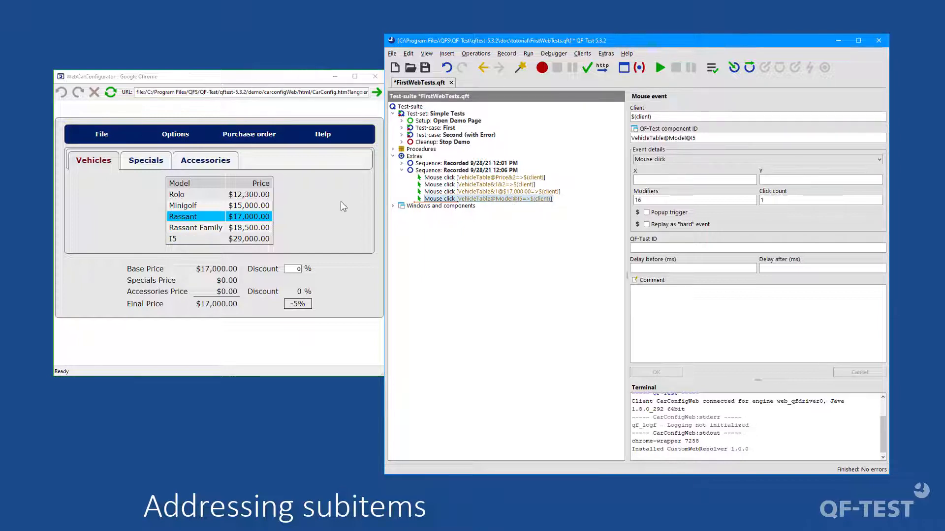
pyautogui.rightClick(510, 199)
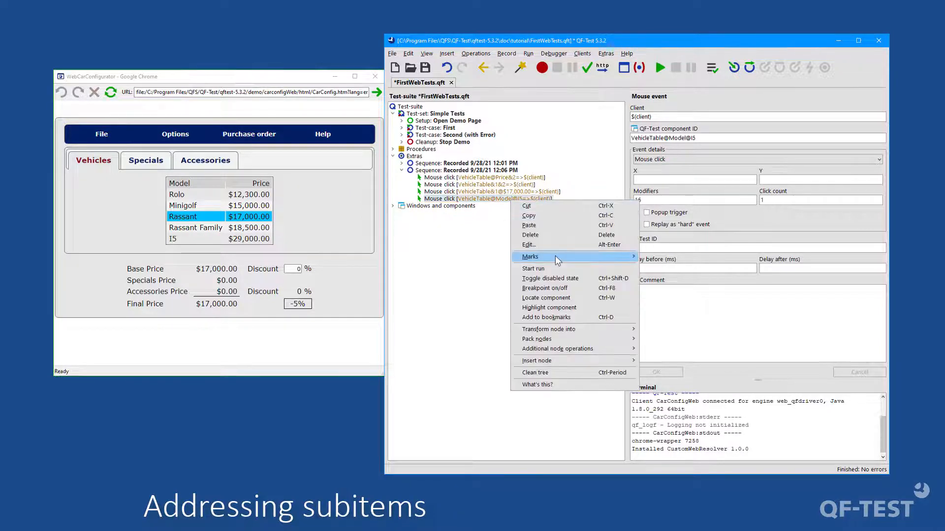
pyautogui.click(543, 219)
pyautogui.rightClick(531, 199)
pyautogui.click(557, 224)
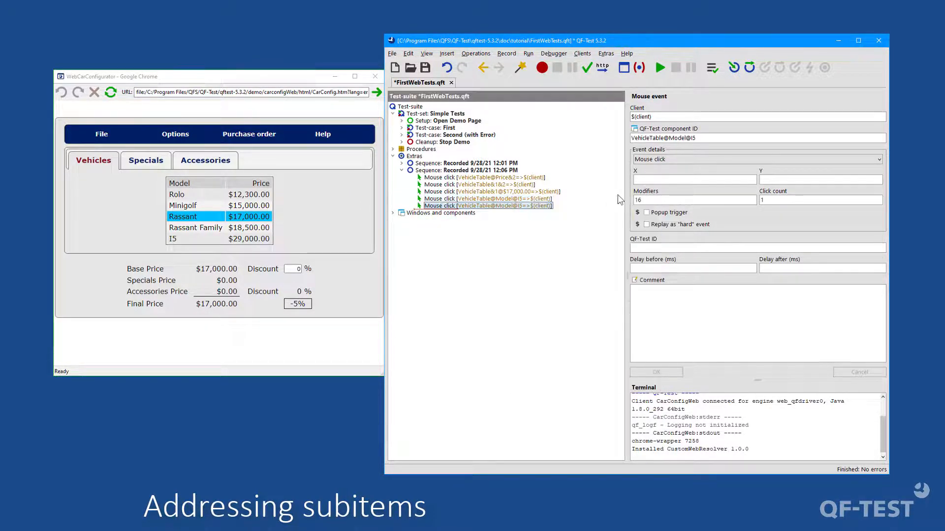
pyautogui.click(716, 142)
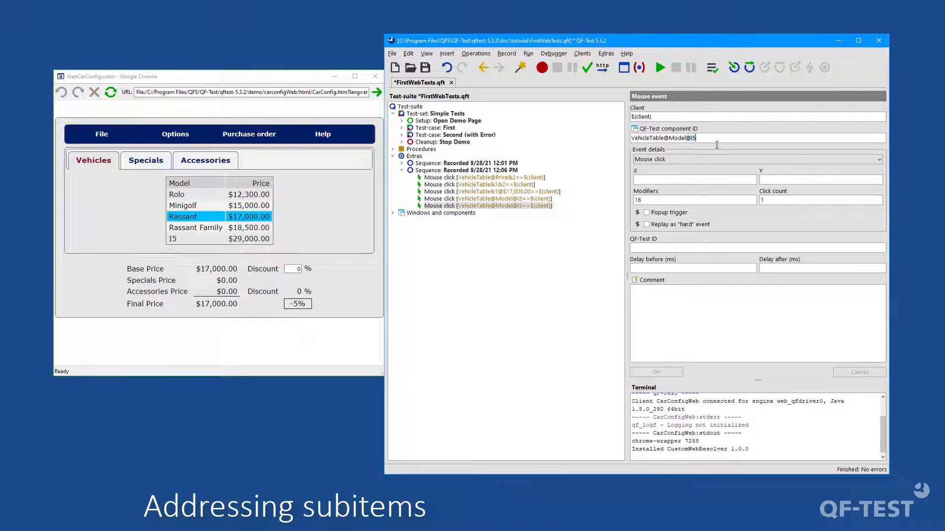
pyautogui.write('%.*')
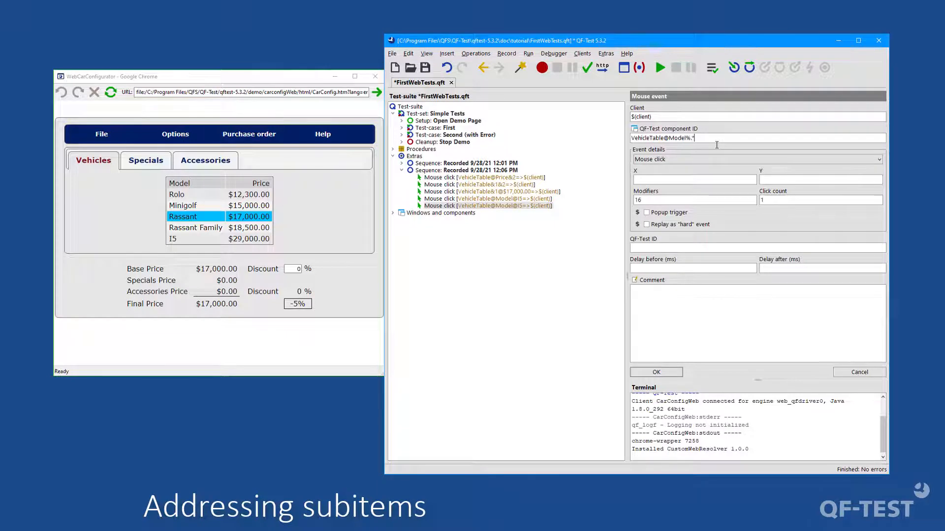
pyautogui.write('Family')
pyautogui.click(657, 372)
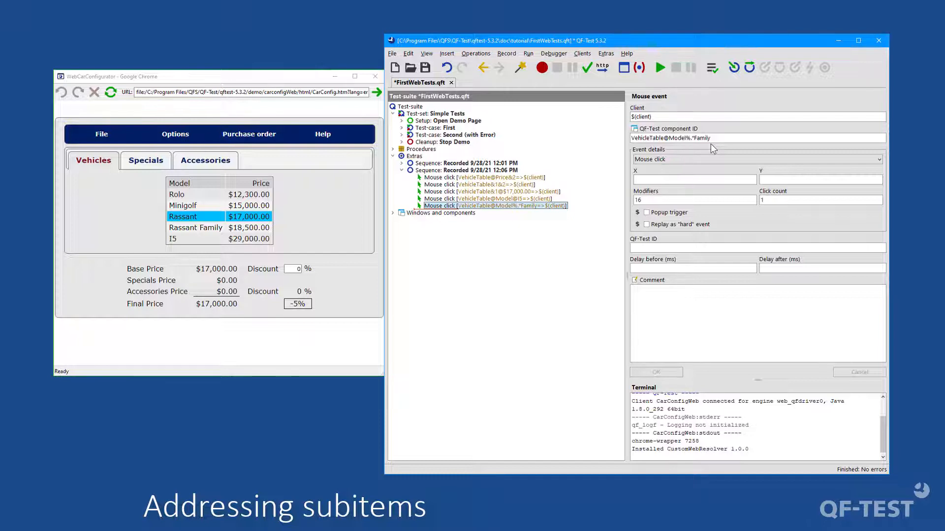
# Collapse the current sequence, record a mouse click on the demo's Specials tab, and examine the parts of its component ID.
pyautogui.press('Left')
pyautogui.press('Left')
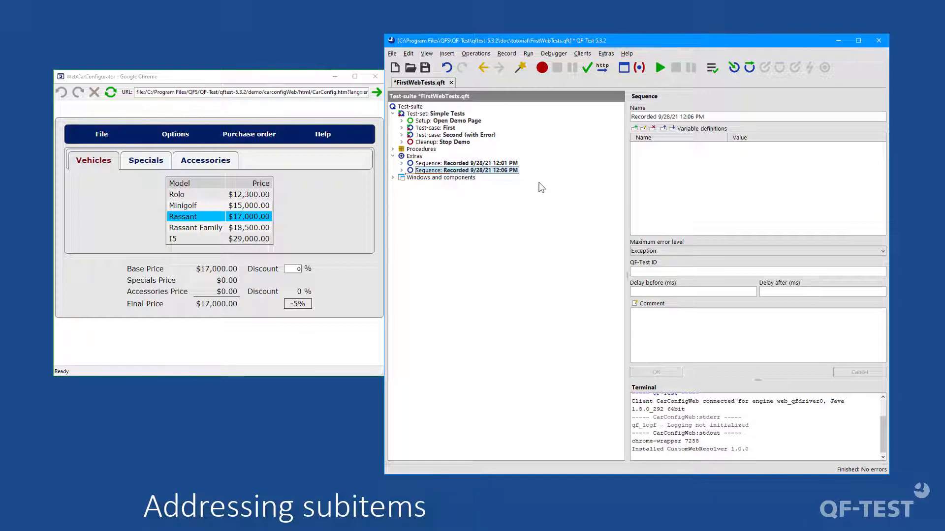
pyautogui.click(542, 67)
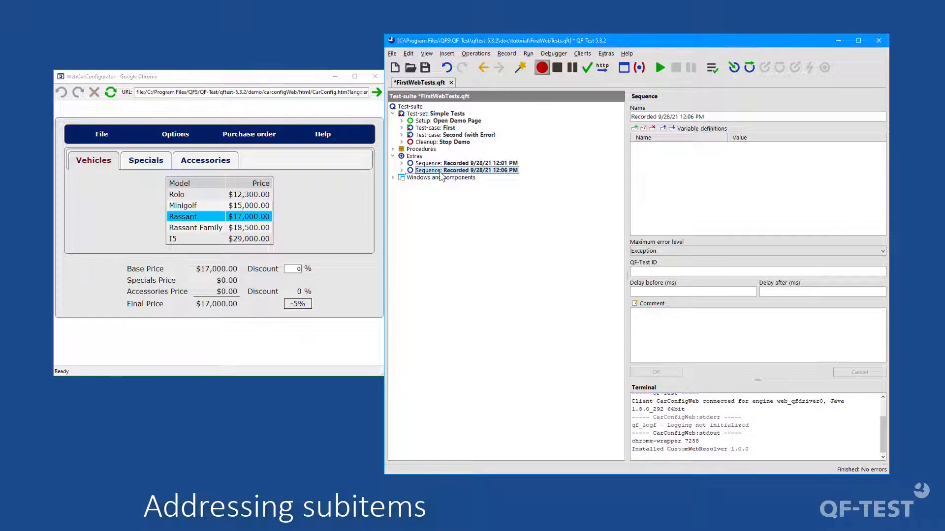
pyautogui.click(146, 162)
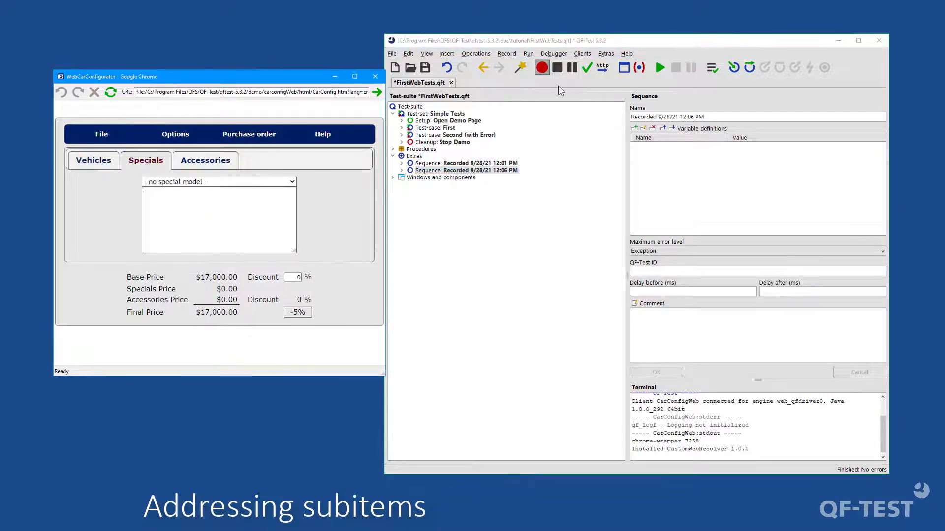
pyautogui.click(557, 67)
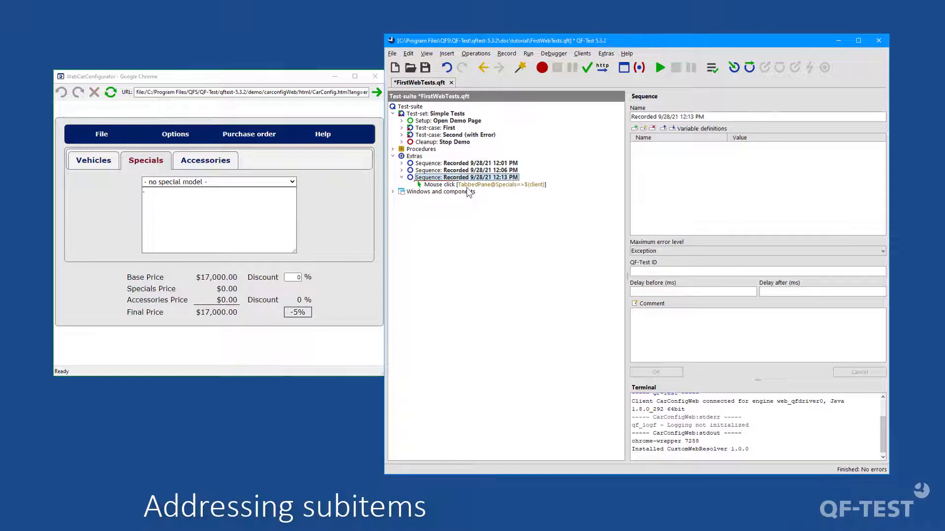
pyautogui.click(456, 185)
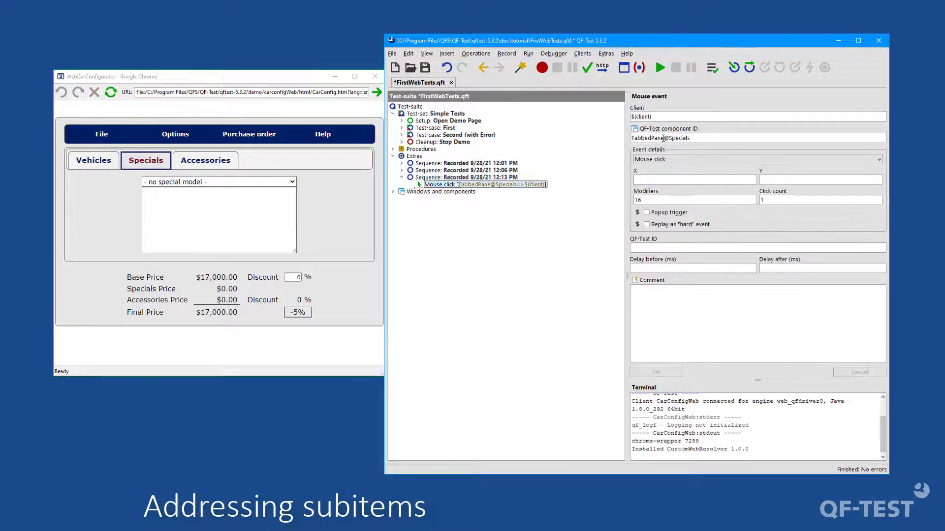
pyautogui.moveTo(663, 138); pyautogui.dragTo(631, 139)
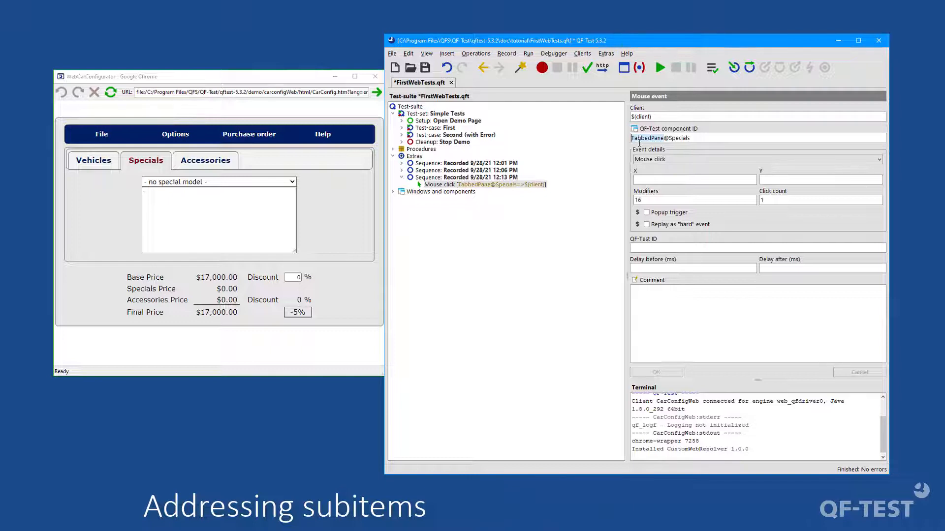
pyautogui.click(665, 138)
pyautogui.moveTo(669, 138); pyautogui.dragTo(687, 138)
# Duplicate the TabbedPane@Specials click and set the copy's component ID to TabbedPane&0, addressing the tab by index.
pyautogui.click(532, 185)
pyautogui.rightClick(528, 185)
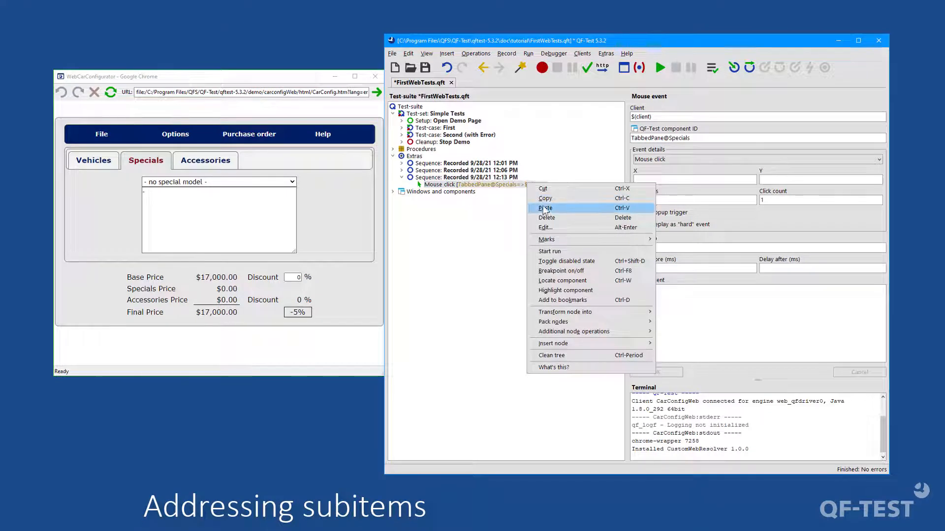
pyautogui.click(544, 198)
pyautogui.rightClick(524, 185)
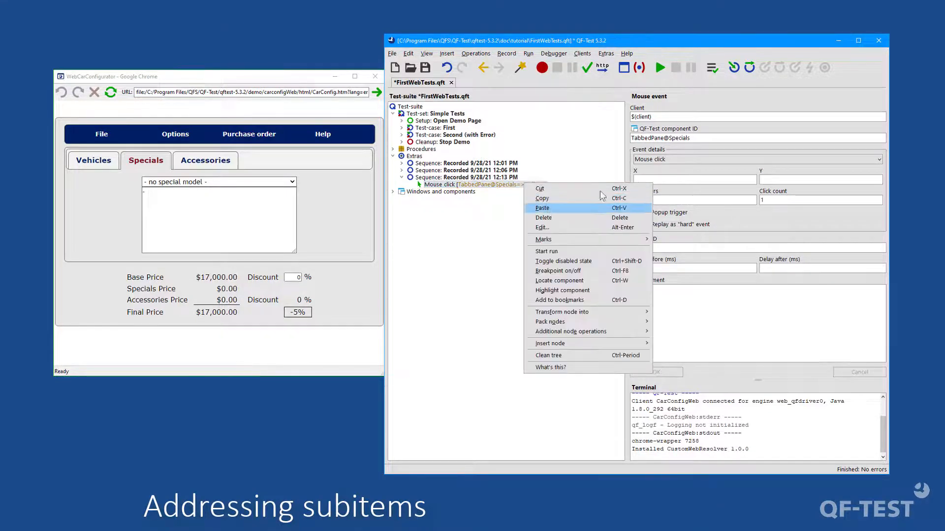
pyautogui.click(552, 209)
pyautogui.moveTo(663, 139); pyautogui.dragTo(734, 141)
pyautogui.write('&')
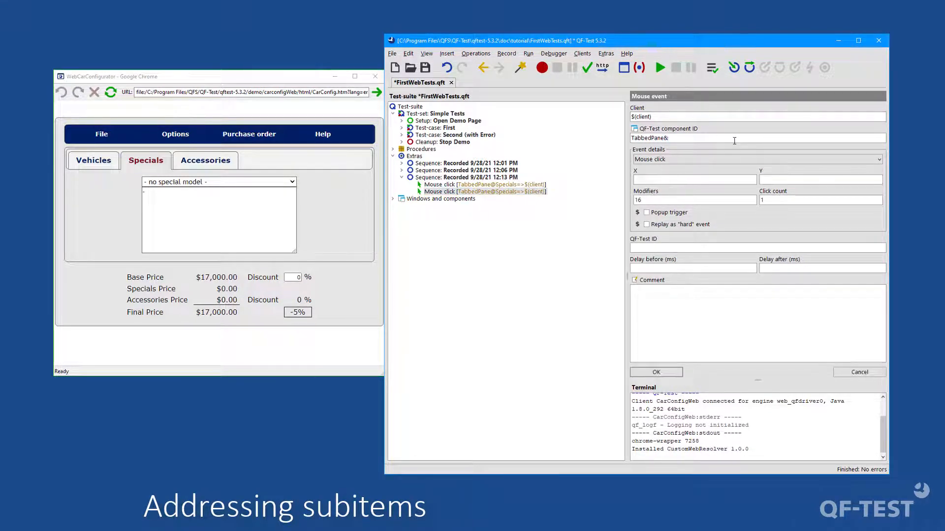
pyautogui.write('0')
pyautogui.click(658, 372)
pyautogui.click(510, 192)
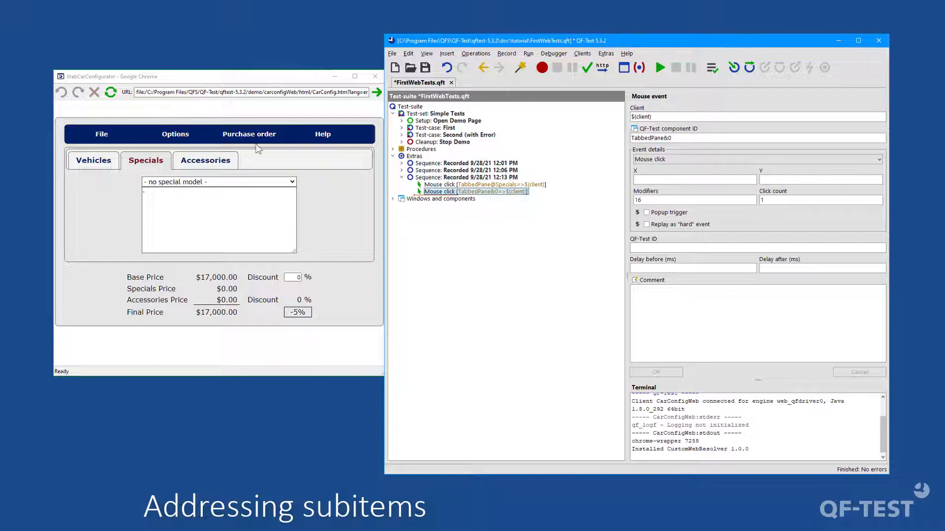
# Collapse the current sequence and open the details of the Jazz model from the demo's Specials dialog.
pyautogui.click(208, 186)
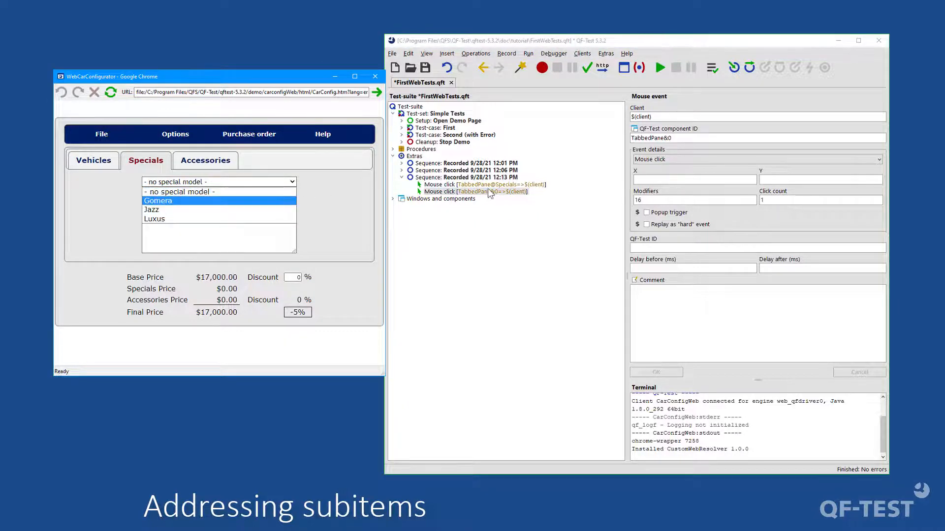
pyautogui.doubleClick(453, 178)
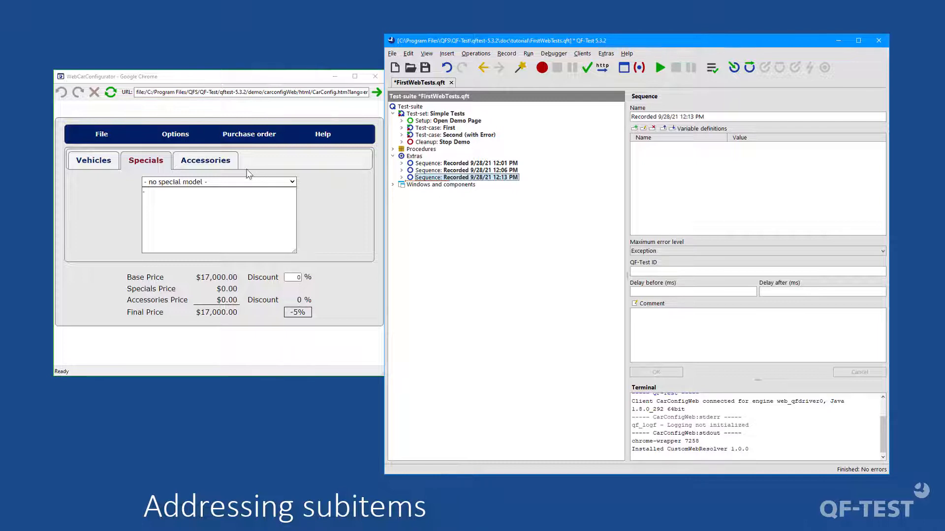
pyautogui.click(181, 140)
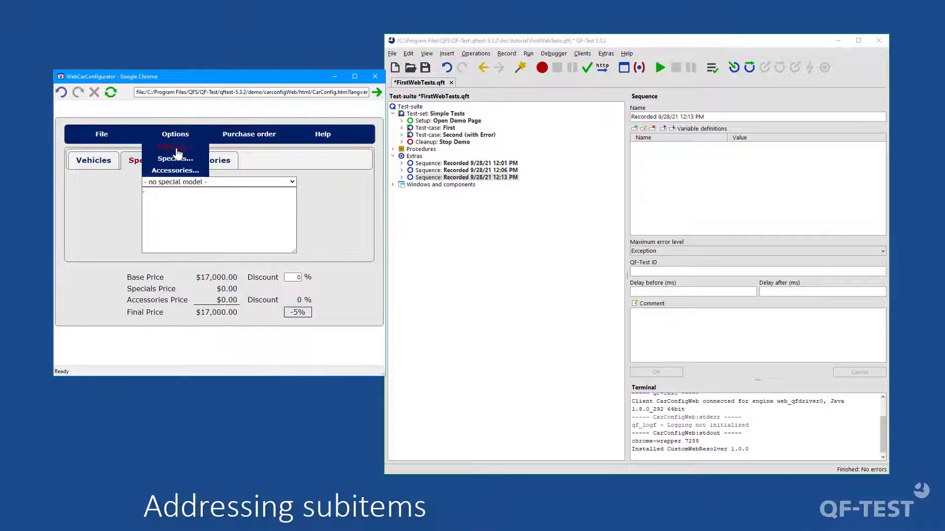
pyautogui.click(176, 159)
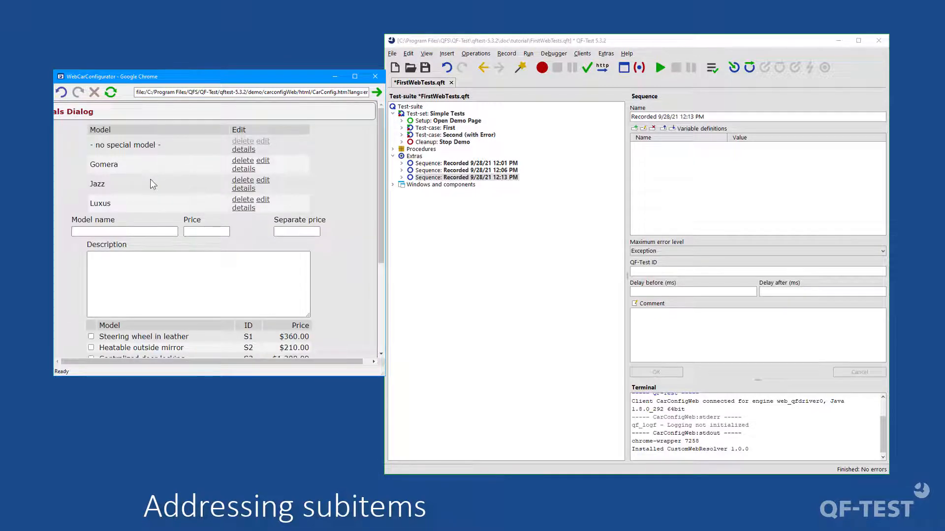
pyautogui.click(102, 185)
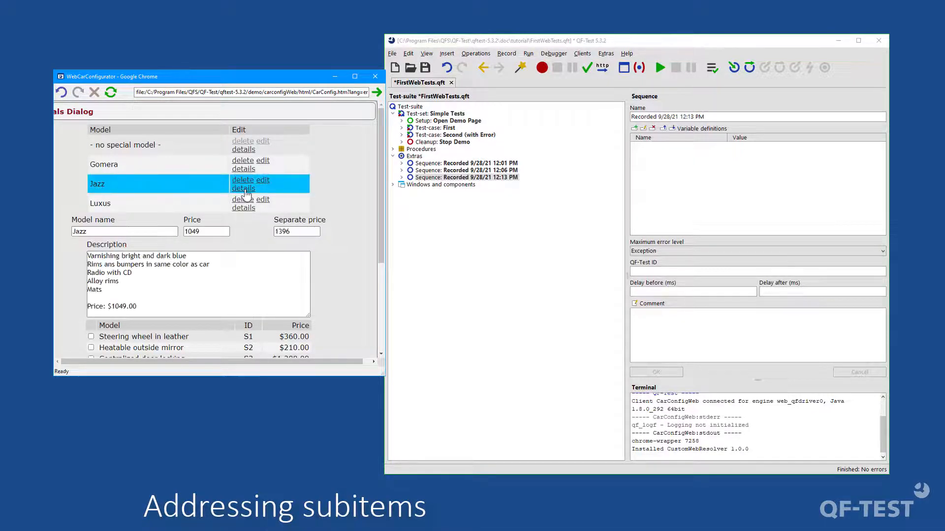
pyautogui.click(245, 190)
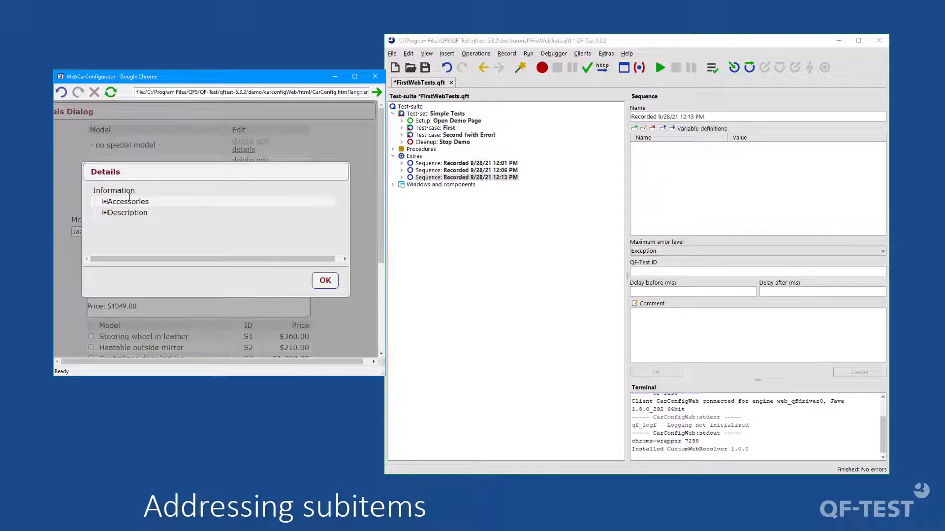
# Record a mouse click on the Description node of the demo's Details tree and examine the path parts of its component ID.
pyautogui.press('F11')
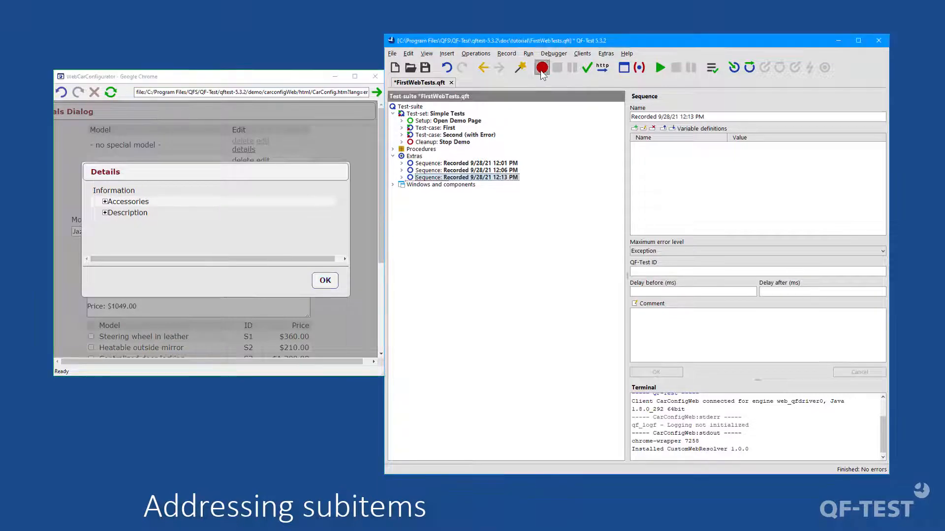
pyautogui.click(120, 212)
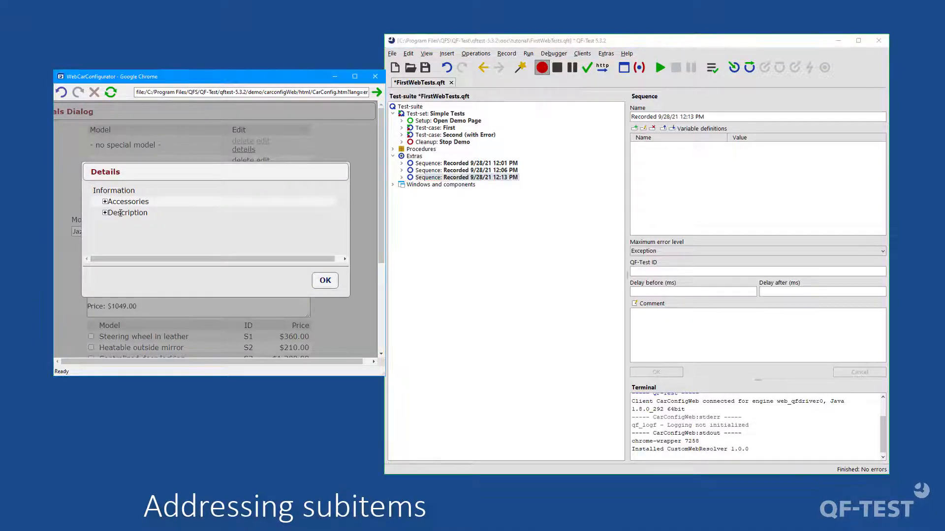
pyautogui.click(557, 69)
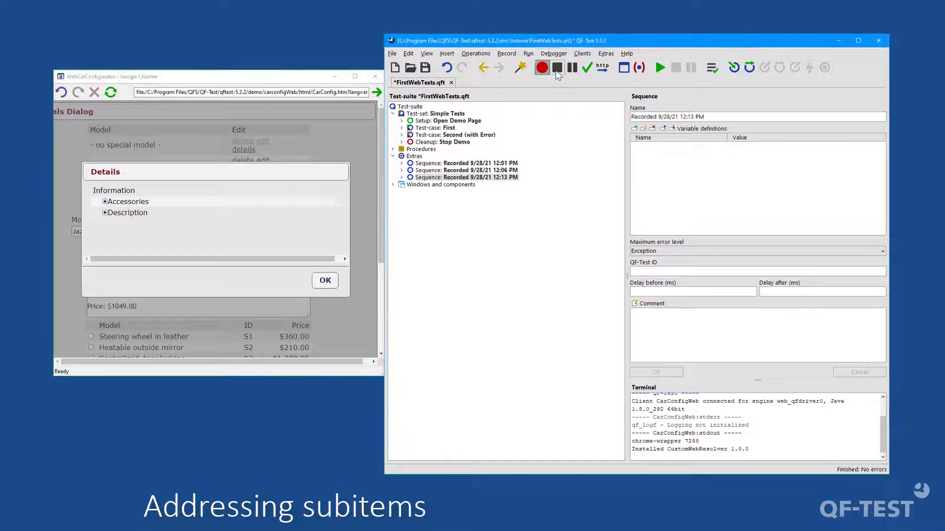
pyautogui.click(402, 185)
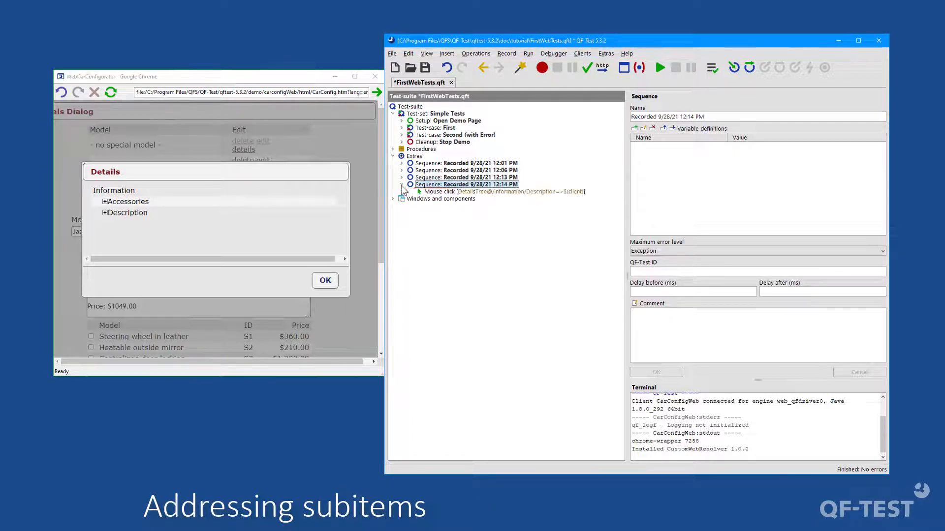
pyautogui.click(472, 193)
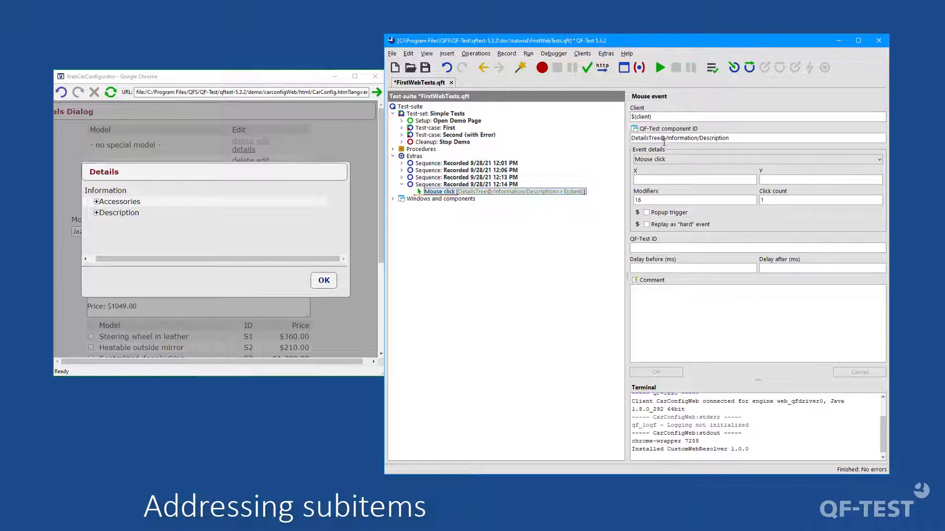
pyautogui.moveTo(665, 138); pyautogui.dragTo(699, 138)
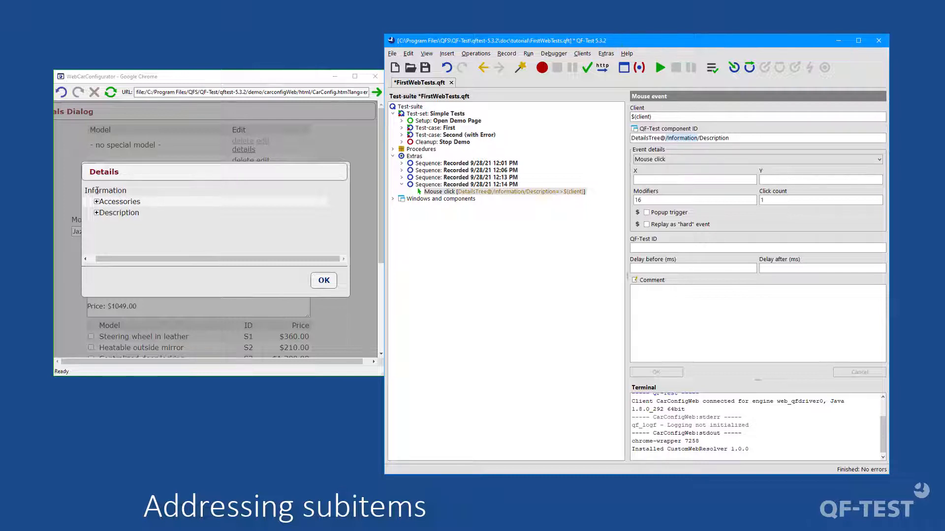
pyautogui.moveTo(698, 138); pyautogui.dragTo(740, 138)
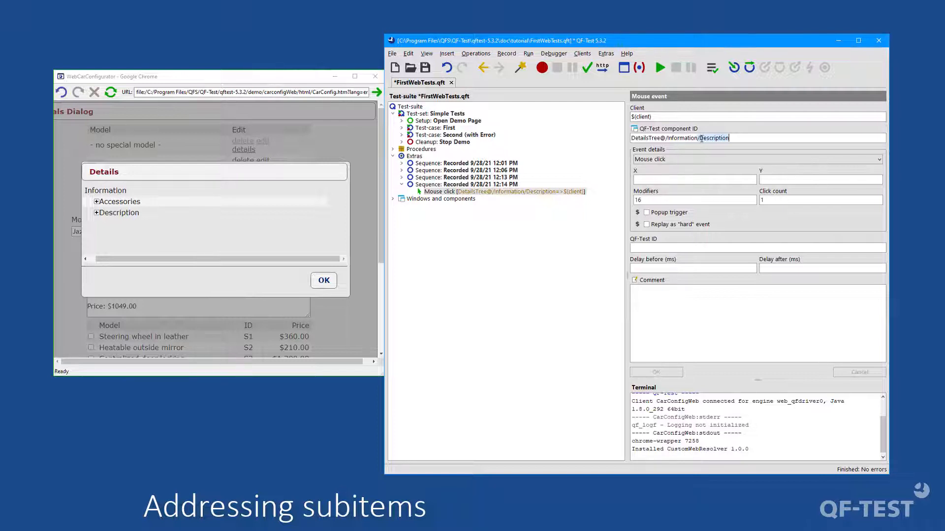
pyautogui.click(741, 136)
# Duplicate the DetailsTree@/Information/Description click and set the copy's component ID to DetailsTree&/0/1, addressing the tree node by index.
pyautogui.rightClick(536, 191)
pyautogui.click(546, 207)
pyautogui.rightClick(542, 197)
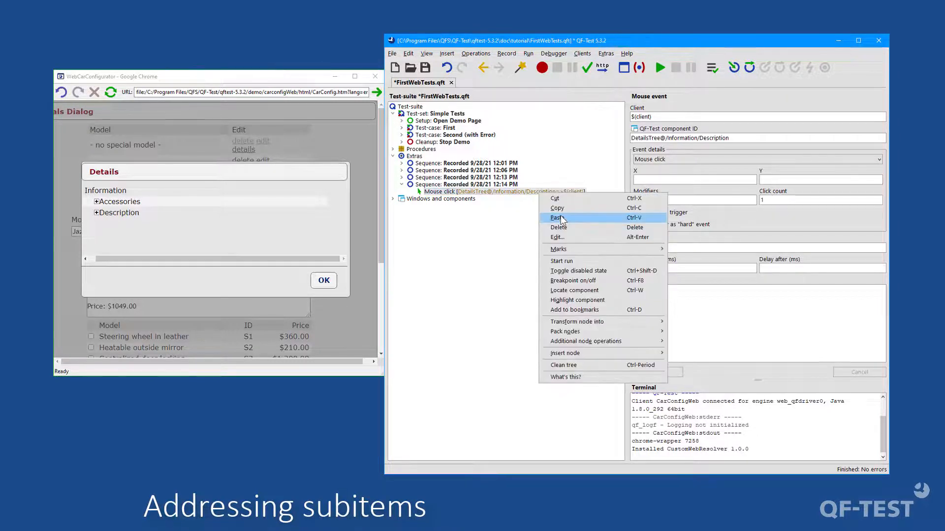
pyautogui.click(548, 220)
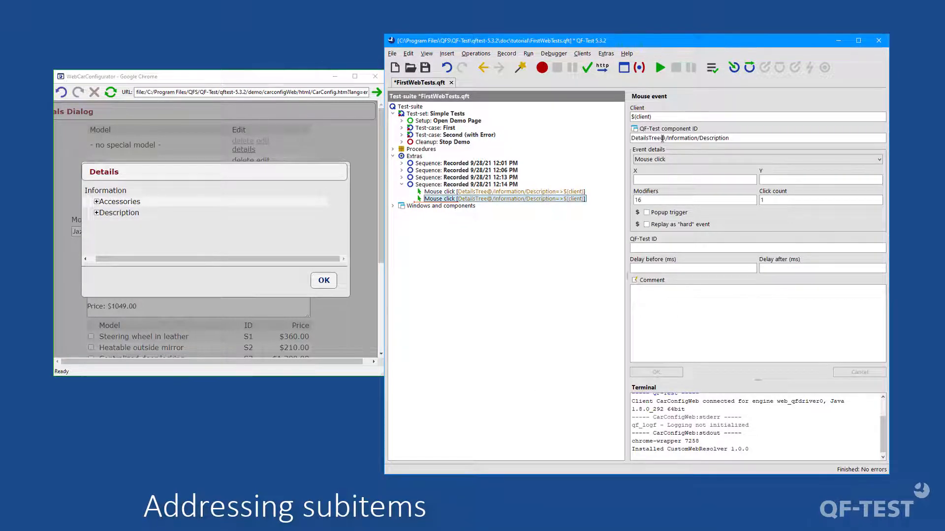
pyautogui.moveTo(660, 138); pyautogui.dragTo(761, 137)
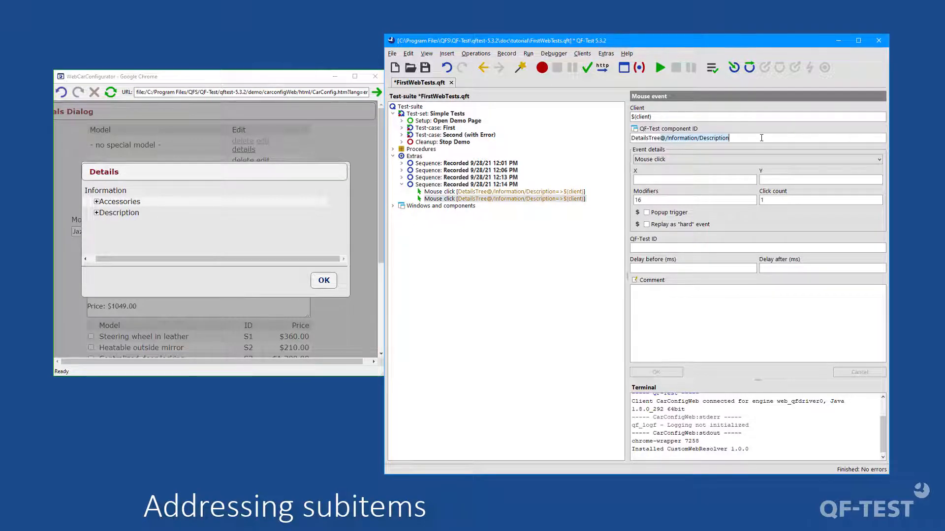
pyautogui.write('&/0/1')
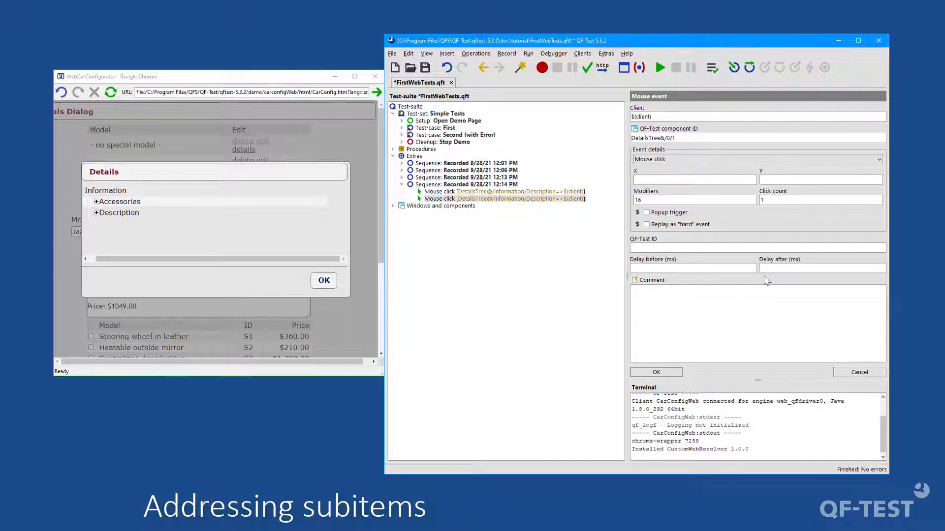
pyautogui.click(642, 374)
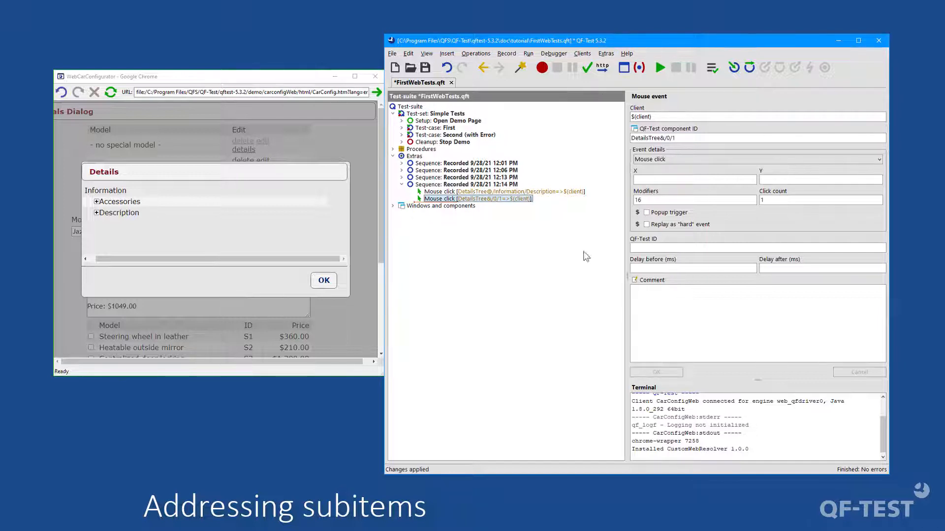
pyautogui.click(513, 199)
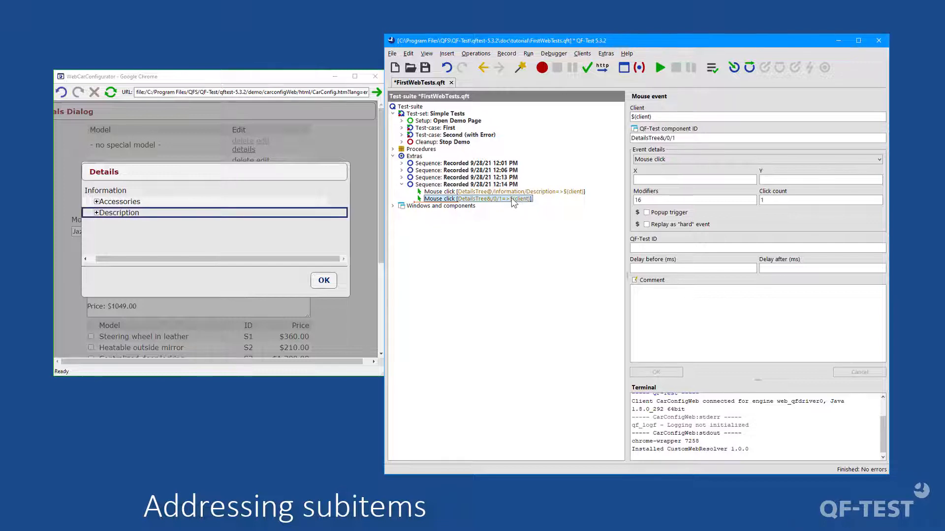
pyautogui.click(668, 138)
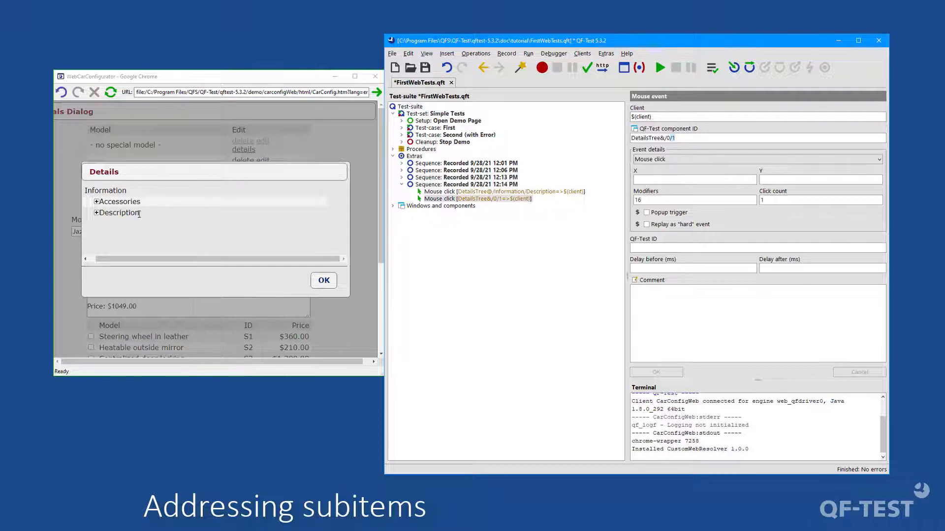
# Duplicate the DetailsTree&/0/1 click and set the copy's component ID to DetailsTree&/0/0.
pyautogui.rightClick(521, 200)
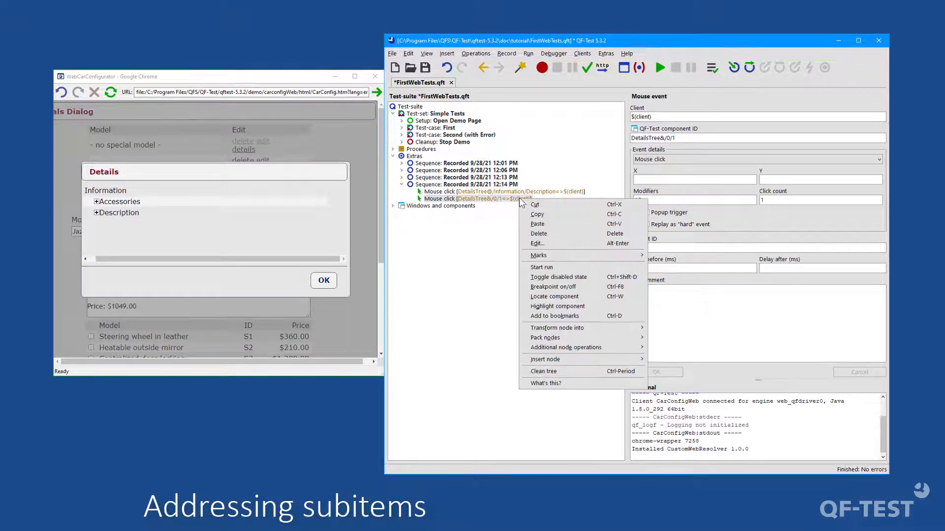
pyautogui.click(537, 215)
pyautogui.rightClick(518, 200)
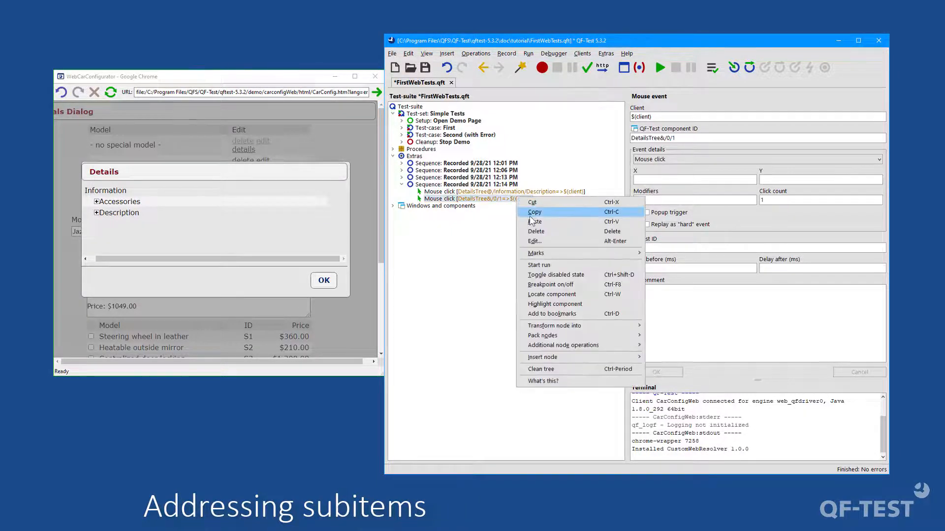
pyautogui.click(537, 224)
pyautogui.click(687, 137)
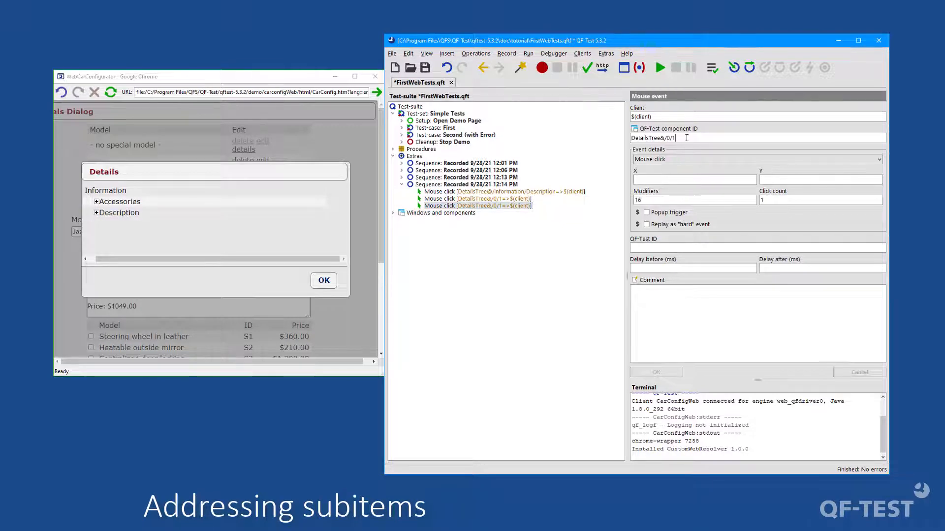
pyautogui.press('BackSpace')
pyautogui.write('0')
pyautogui.click(660, 372)
pyautogui.click(514, 206)
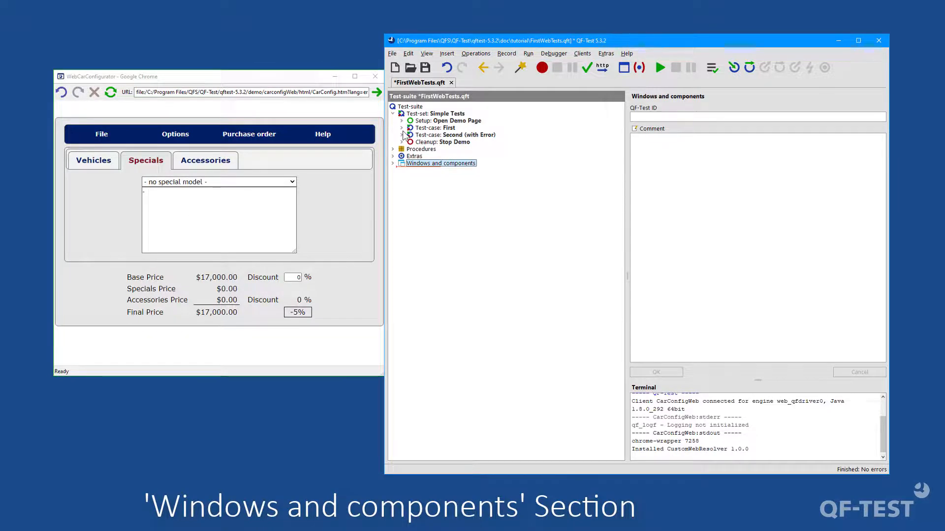
# Expand the Check Final Price test-step in test-case First and examine the component ID of its Check text node.
pyautogui.click(402, 128)
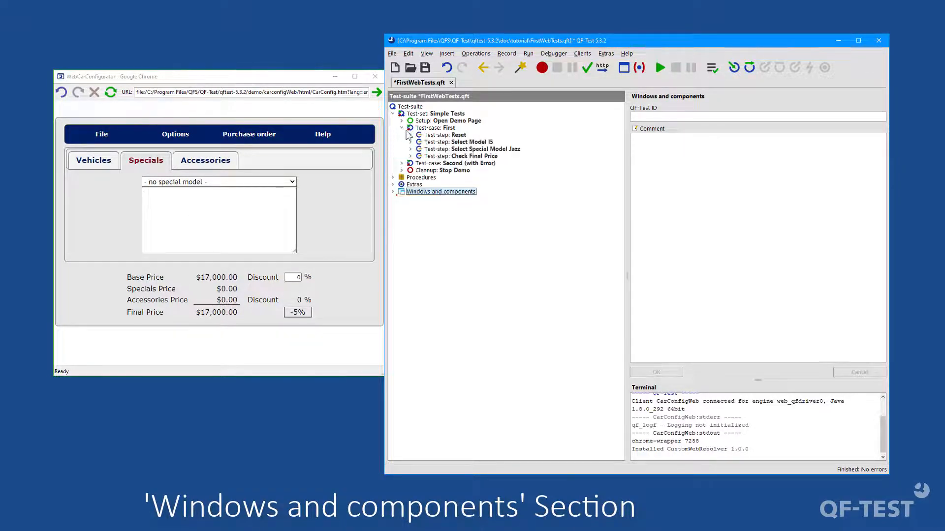
pyautogui.click(411, 156)
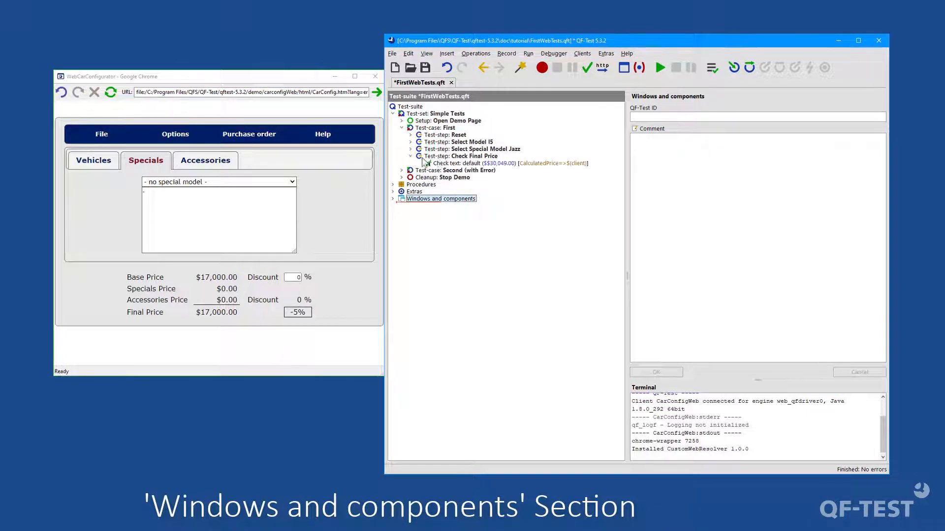
pyautogui.click(481, 164)
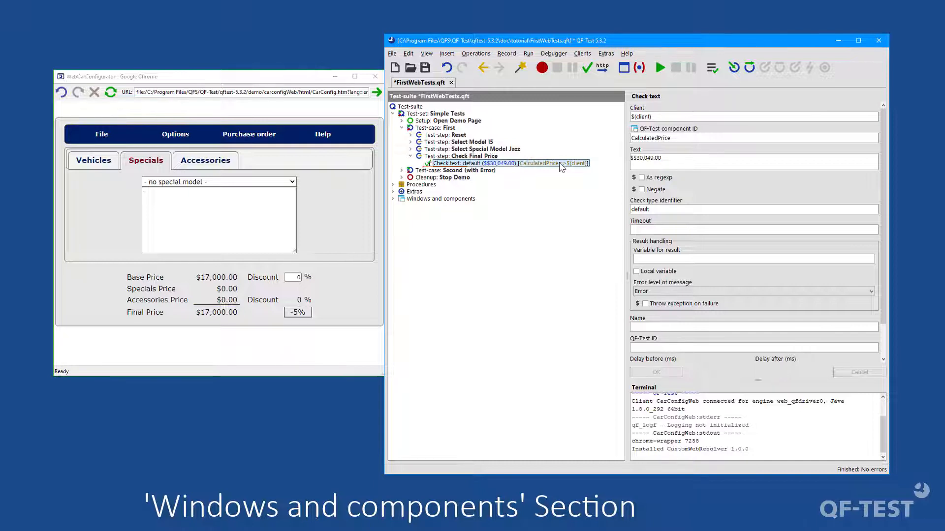
pyautogui.click(681, 138)
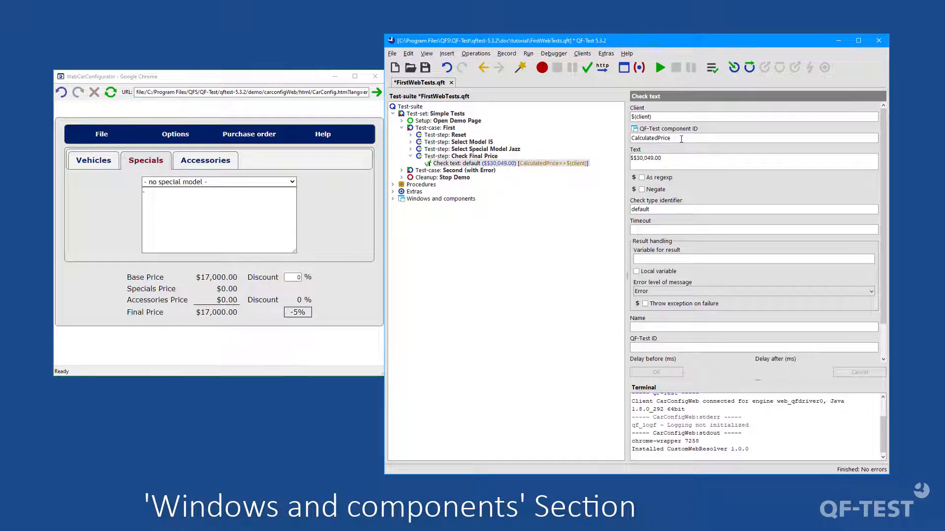
pyautogui.moveTo(681, 139); pyautogui.dragTo(631, 138)
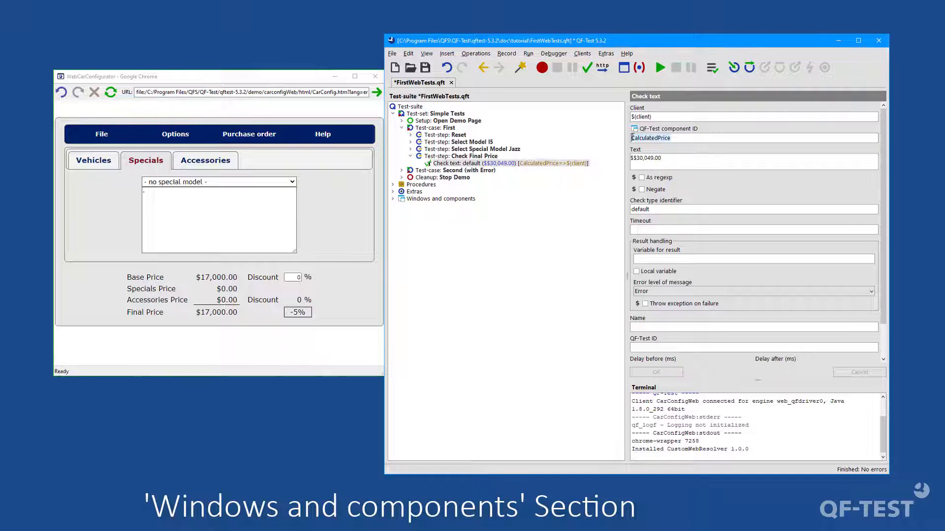
pyautogui.click(675, 137)
pyautogui.click(535, 165)
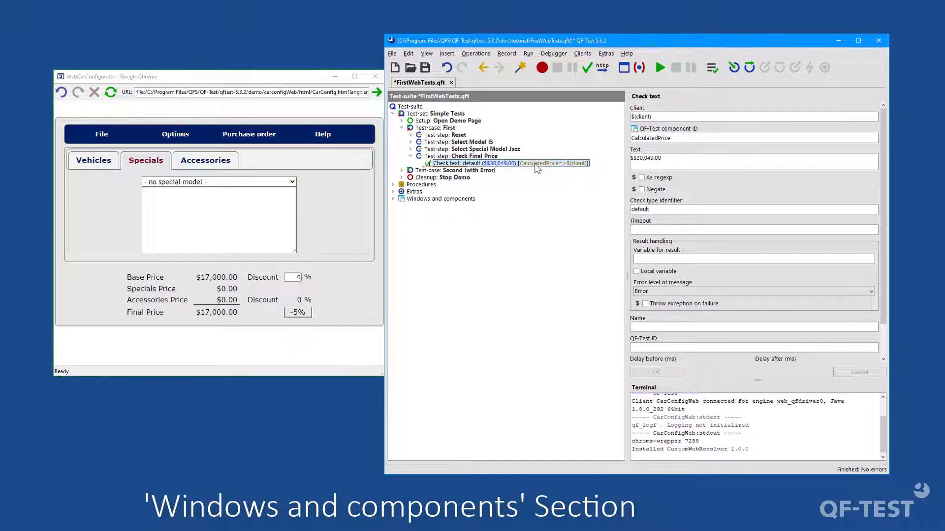